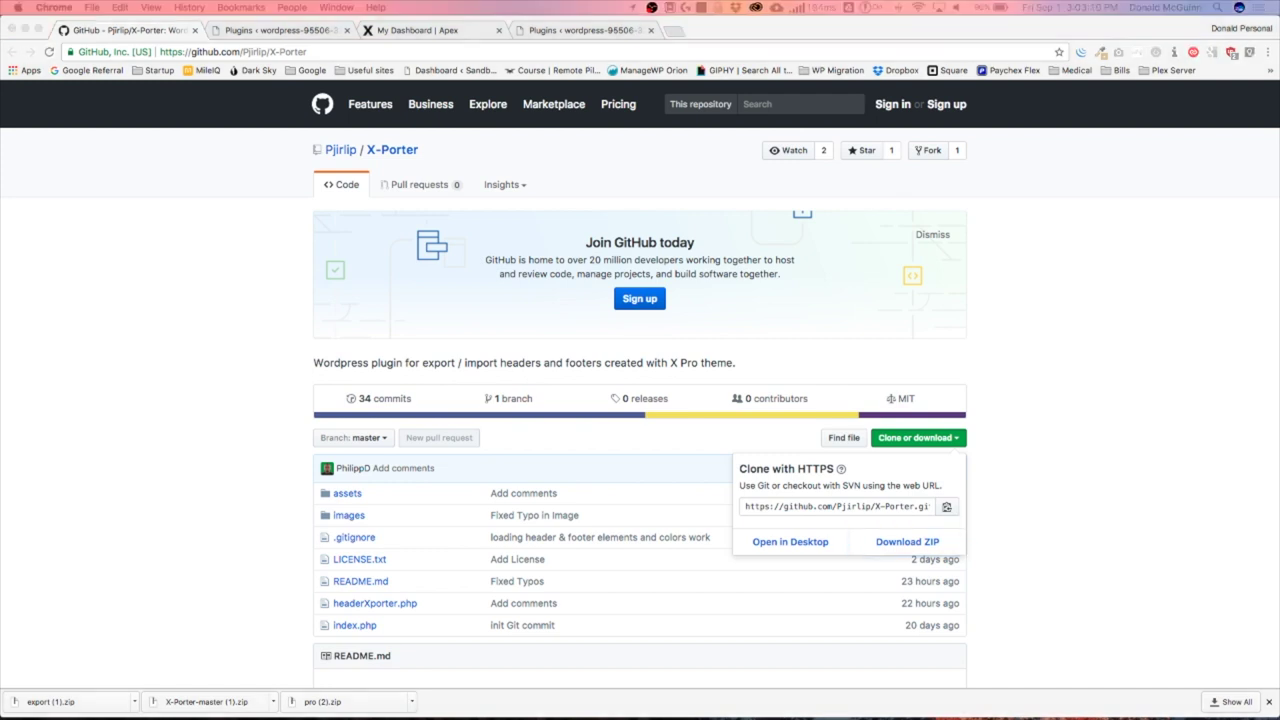
Download the X-Porter GitHub repository as the ZIP archive X-Porter-master (1).zip.
{"action": "left_click", "coordinate": [186, 222]}
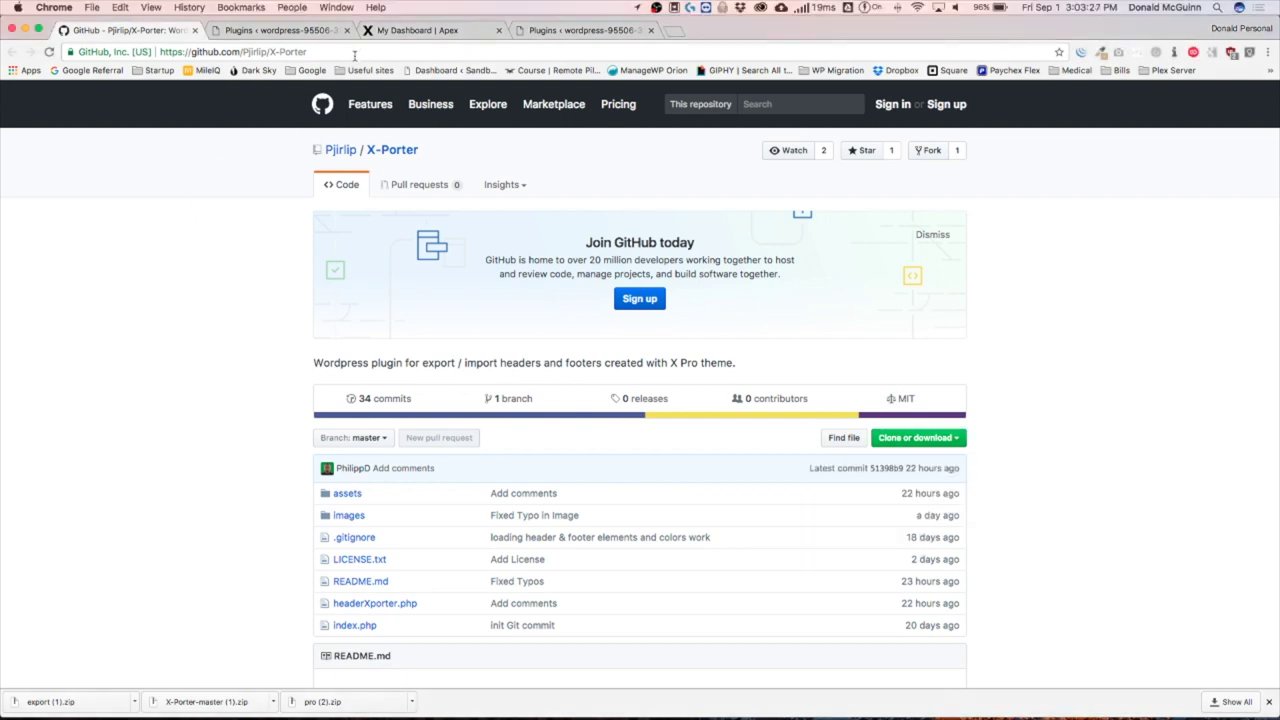
{"action": "left_click", "coordinate": [354, 56]}
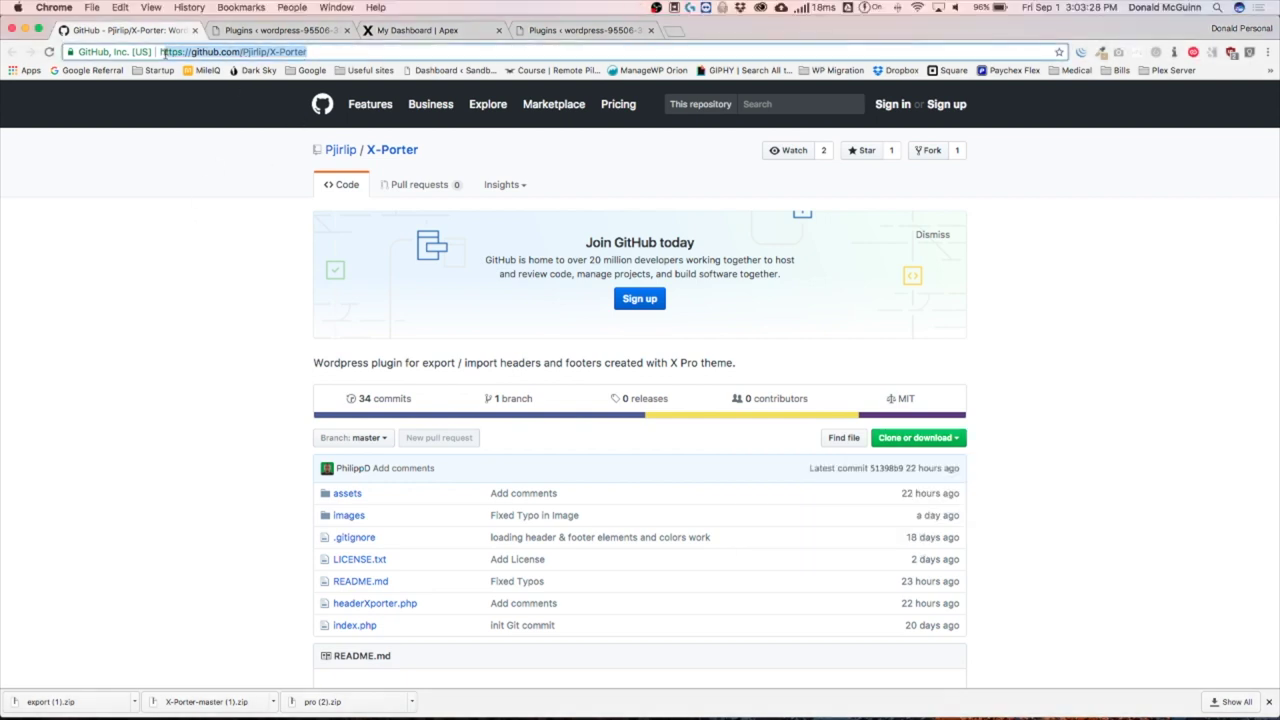
{"action": "left_click", "coordinate": [146, 359]}
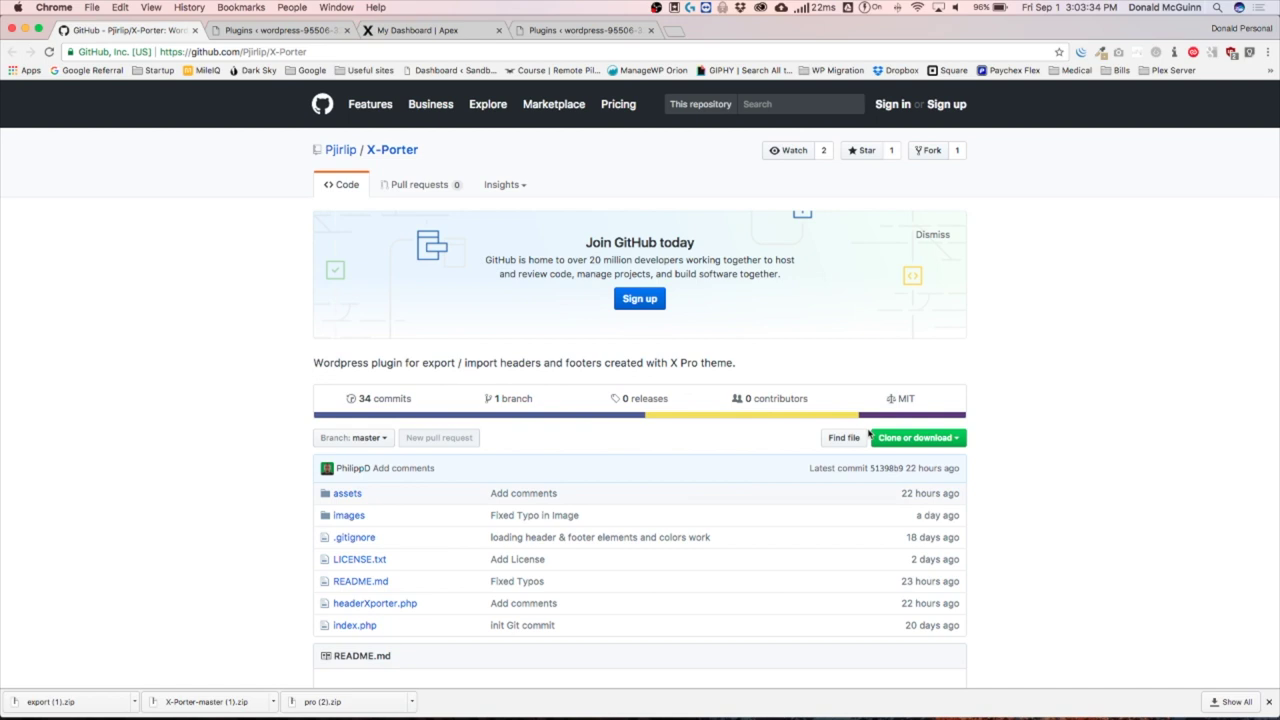
{"action": "left_click", "coordinate": [912, 442]}
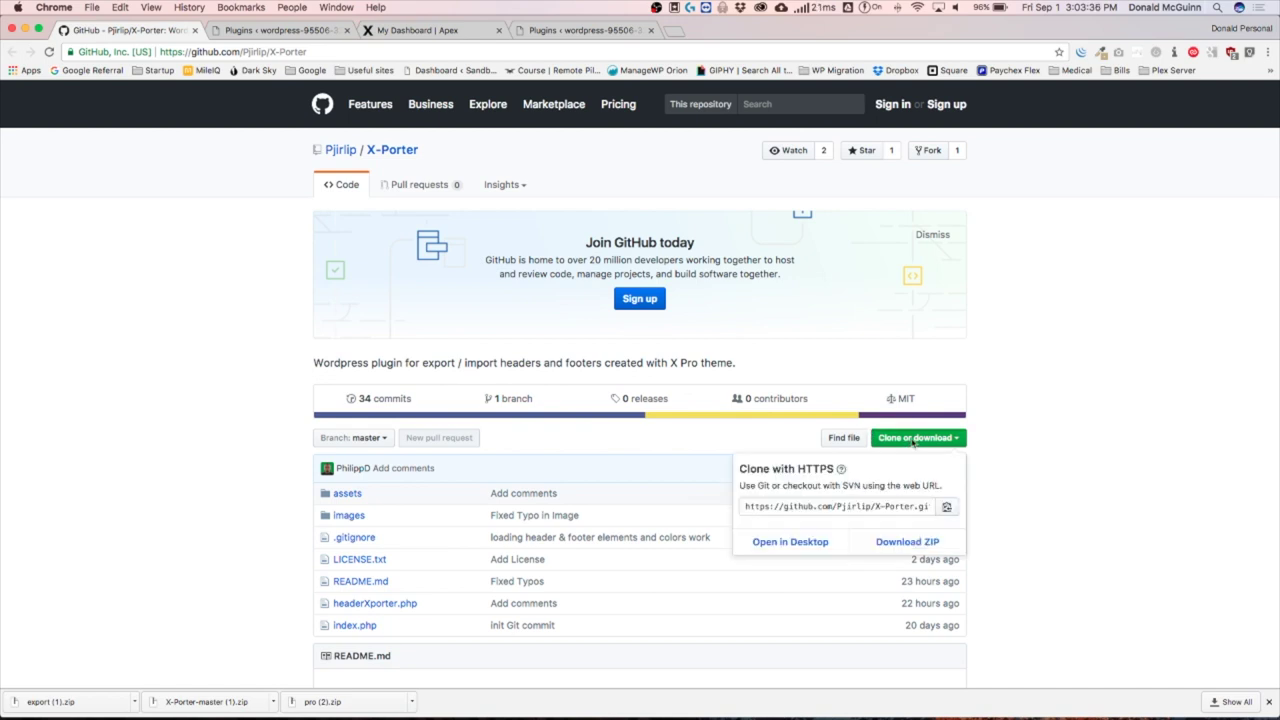
{"action": "left_click", "coordinate": [901, 543]}
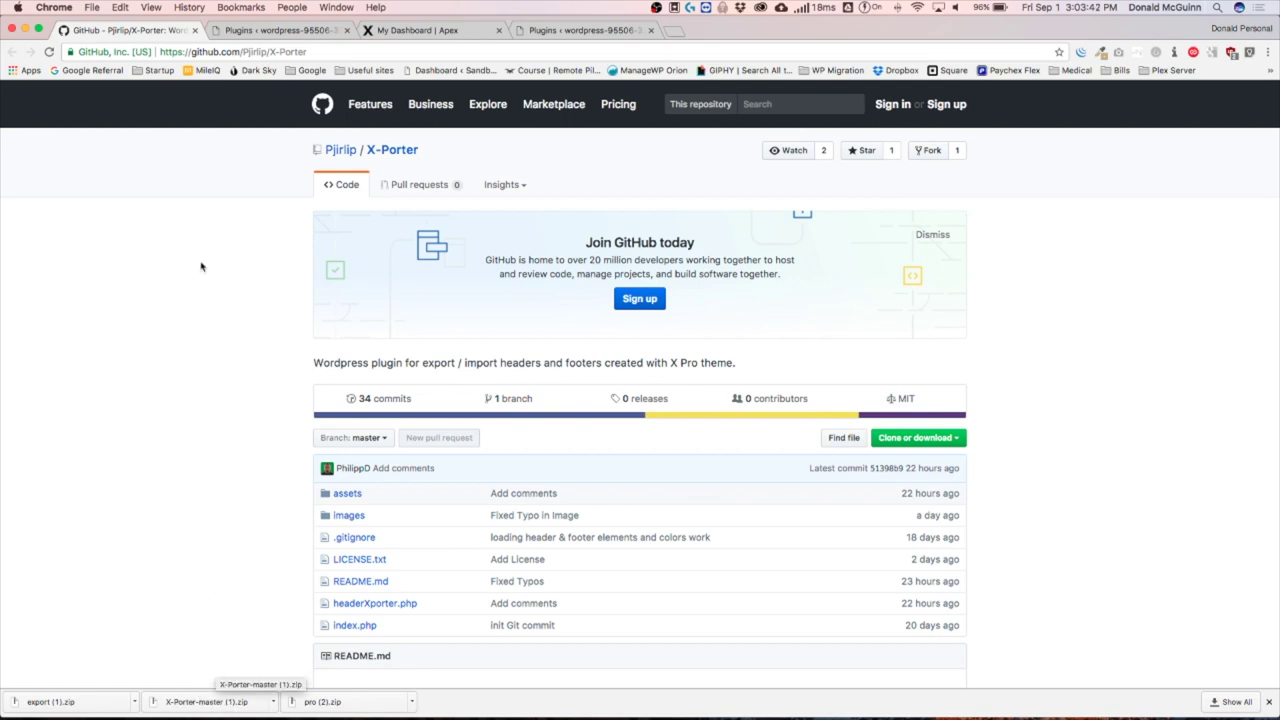
Launch the X Pro builder and preview the Custom Header for Export in the Headers manager.
{"action": "left_click", "coordinate": [275, 31]}
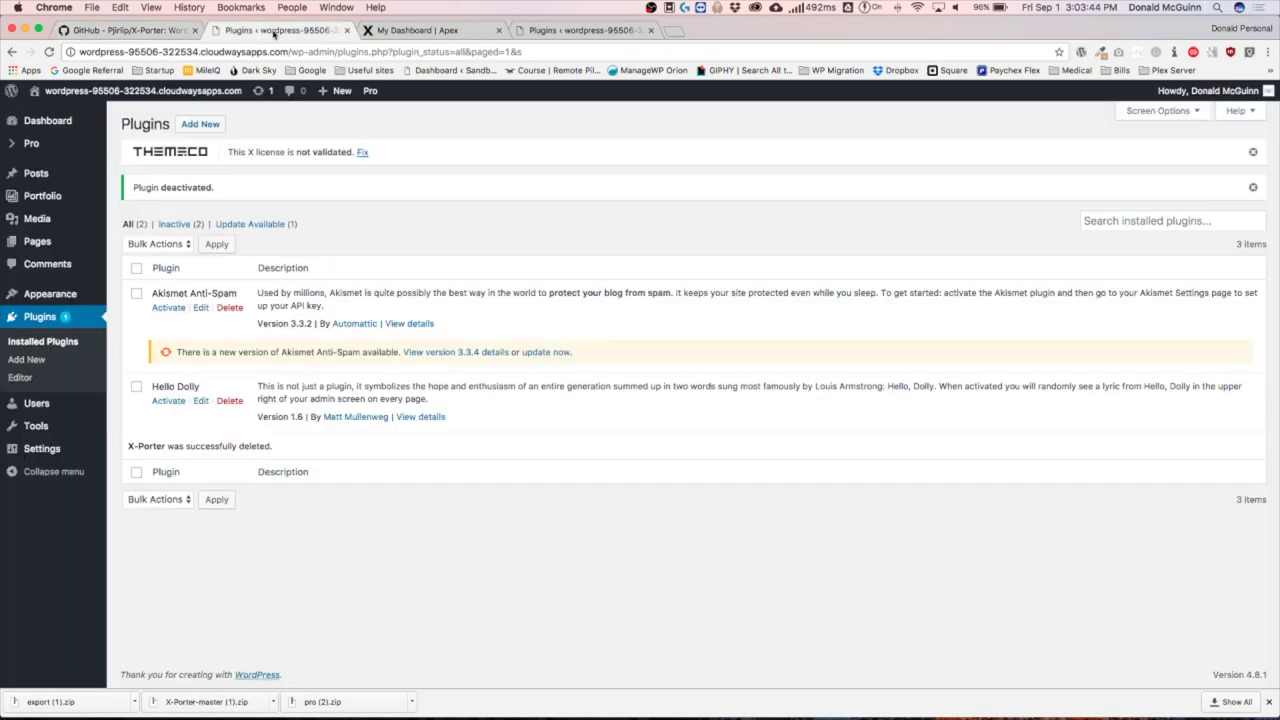
{"action": "mouse_move", "coordinate": [370, 91]}
{"action": "left_click", "coordinate": [376, 116]}
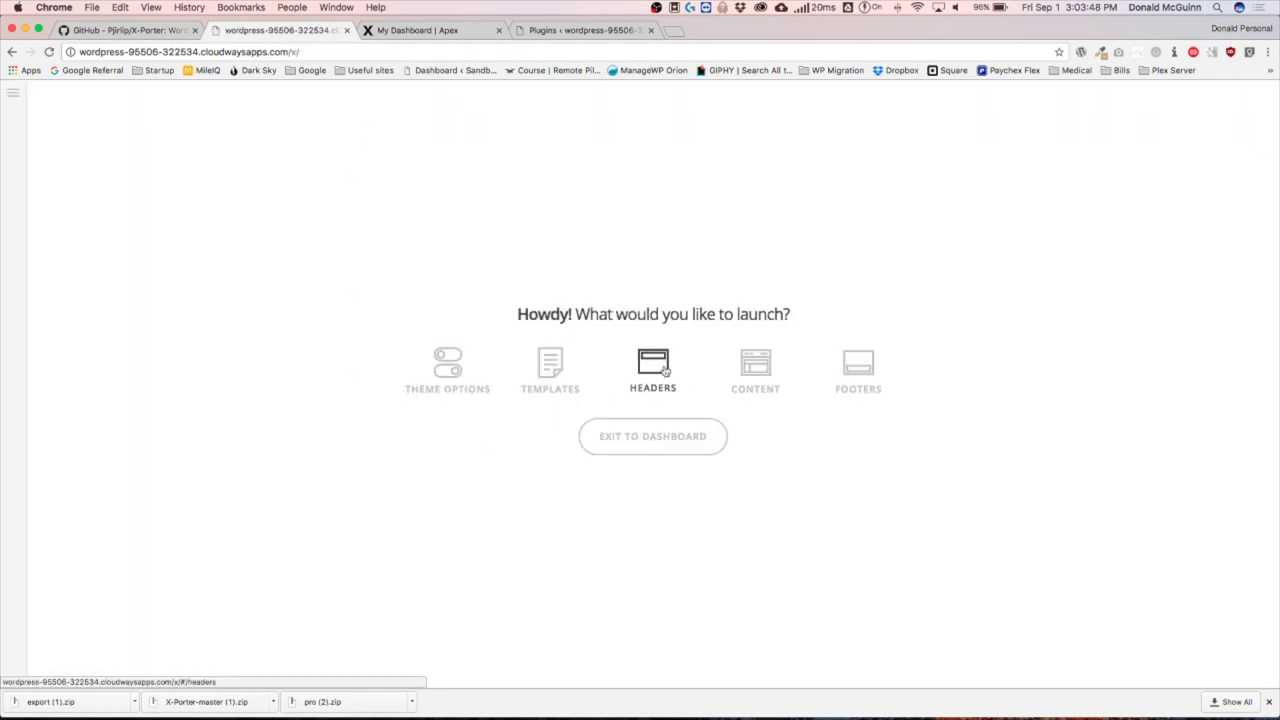
{"action": "left_click", "coordinate": [662, 370]}
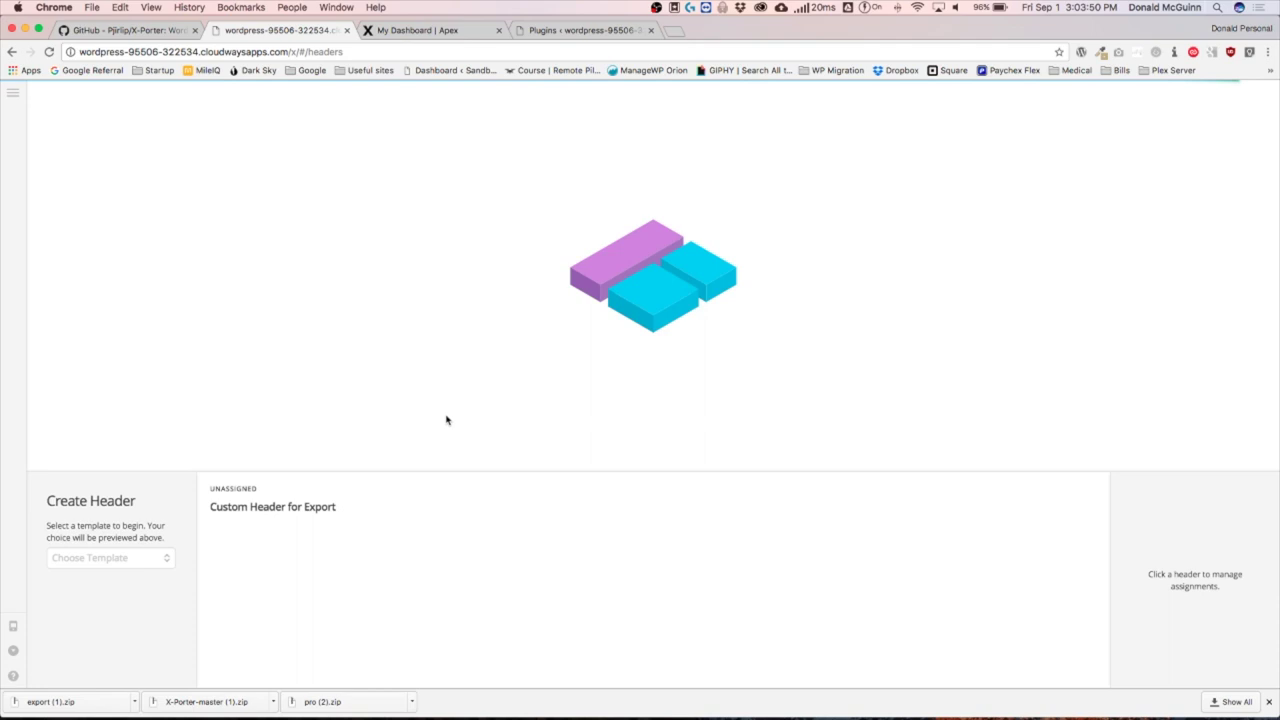
{"action": "left_click", "coordinate": [534, 510]}
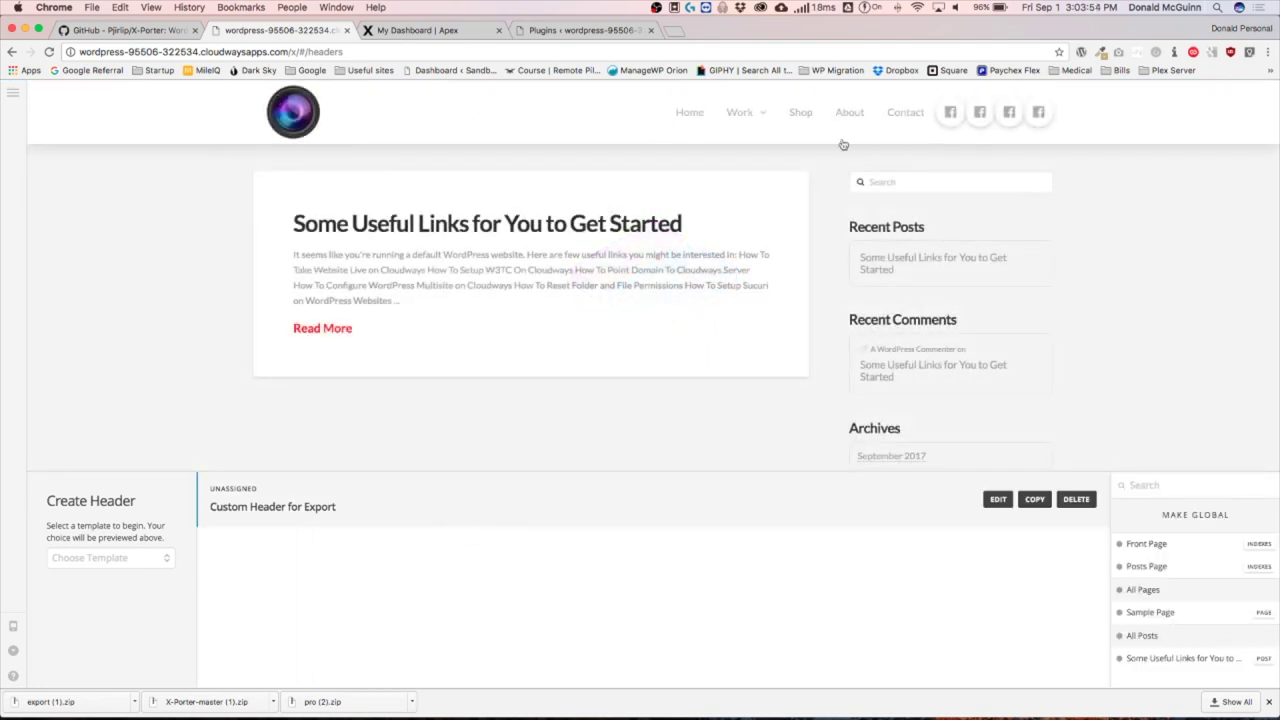
Preview the Custom Footer in the builder's Footers manager.
{"action": "left_click", "coordinate": [14, 96]}
{"action": "left_click", "coordinate": [63, 240]}
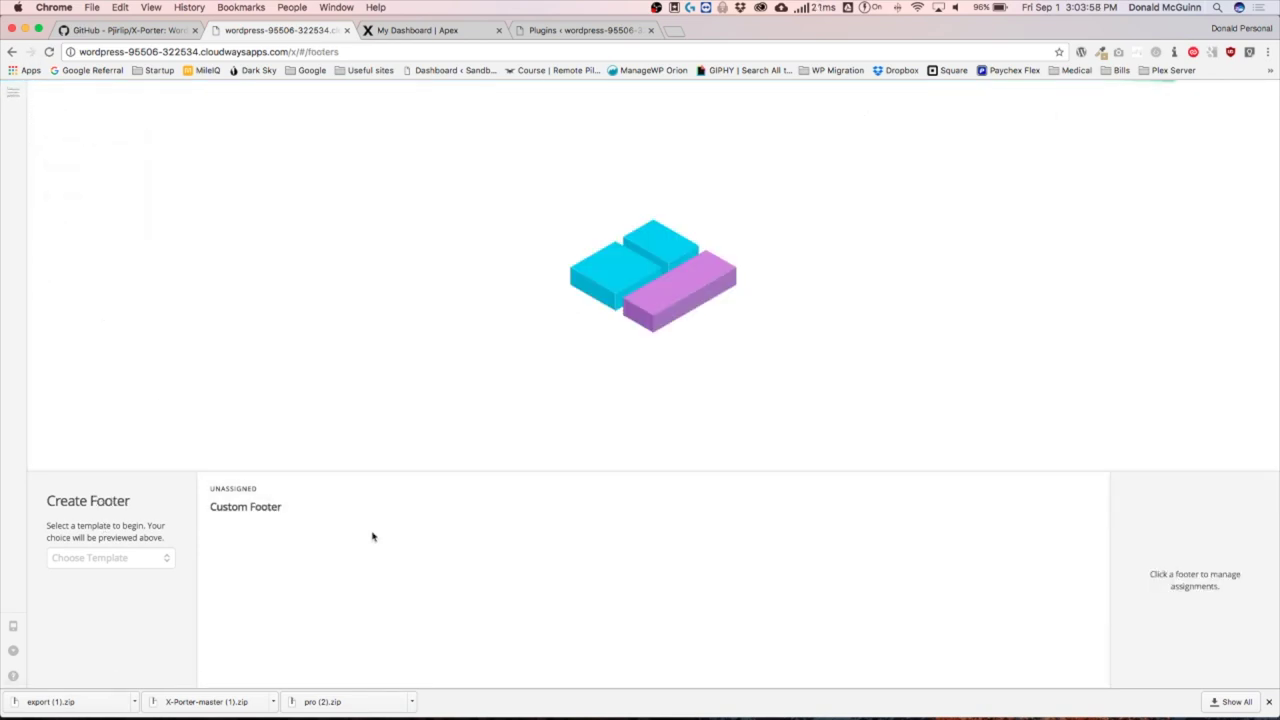
{"action": "left_click", "coordinate": [552, 504]}
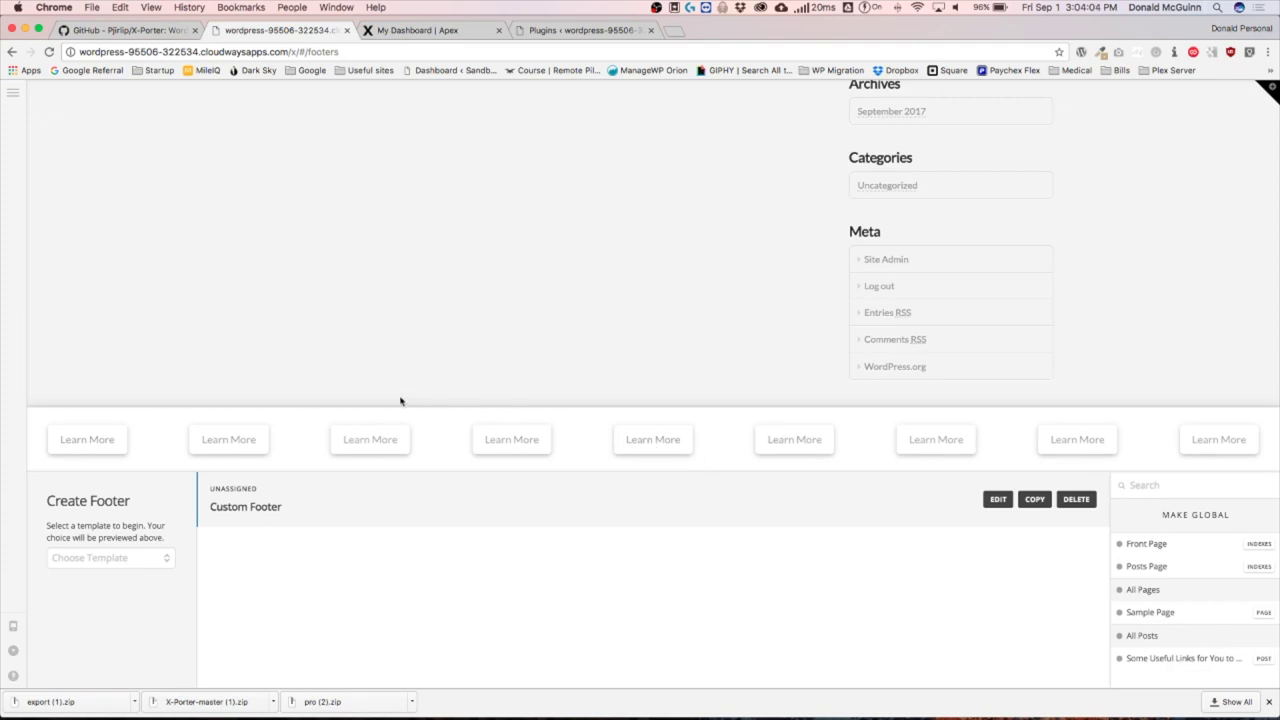
Upload X-Porter-master (1).zip under Plugins > Add New, install it, and activate X-Porter.
{"action": "left_click", "coordinate": [13, 93]}
{"action": "left_click", "coordinate": [102, 270]}
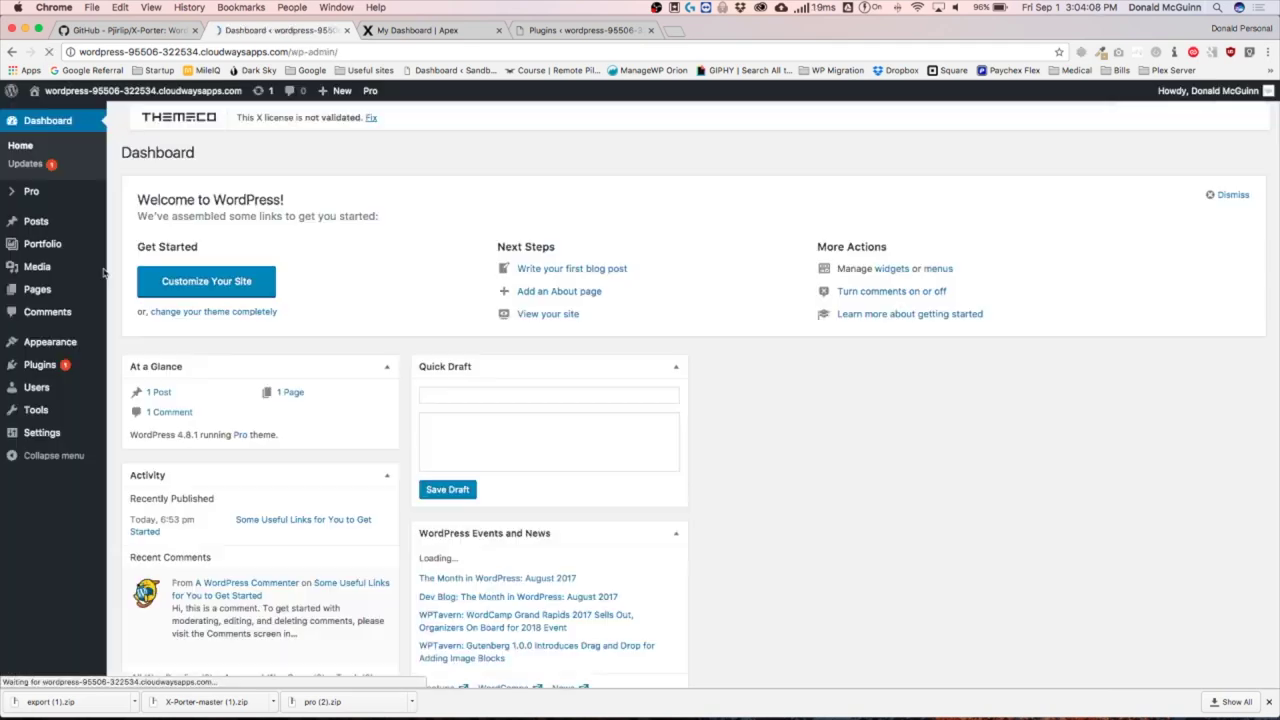
{"action": "mouse_move", "coordinate": [66, 369]}
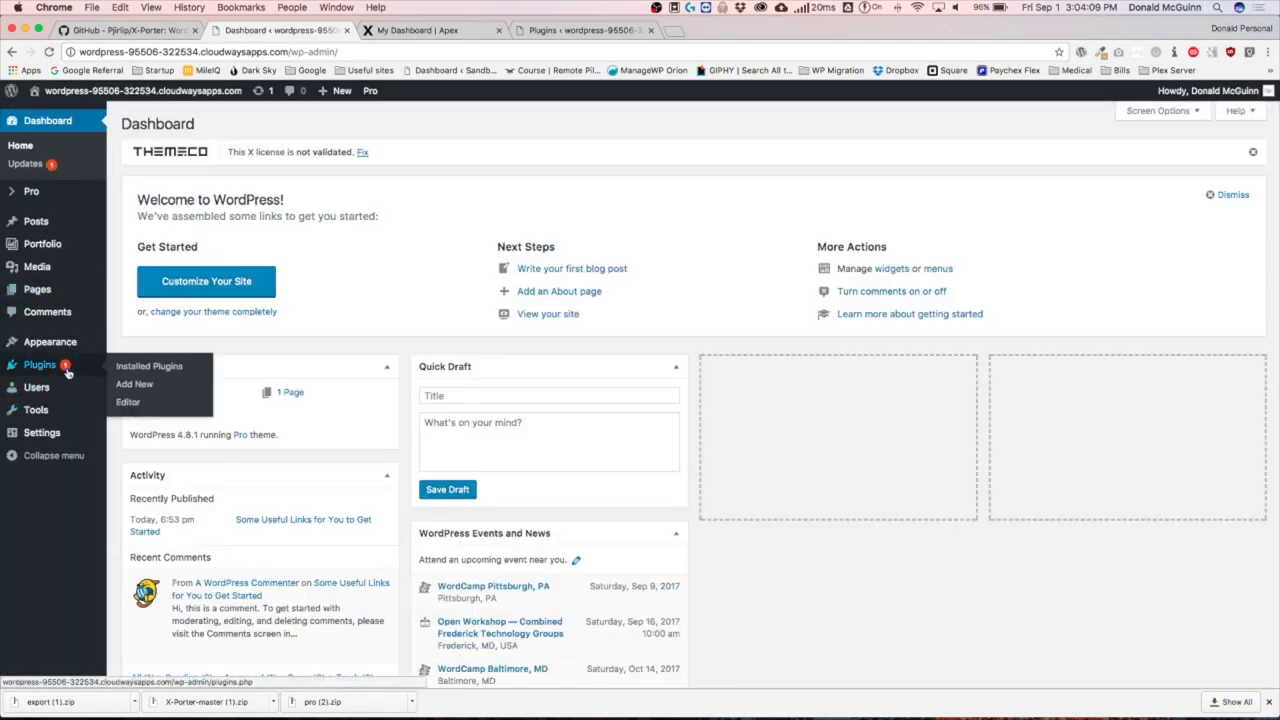
{"action": "left_click", "coordinate": [132, 384]}
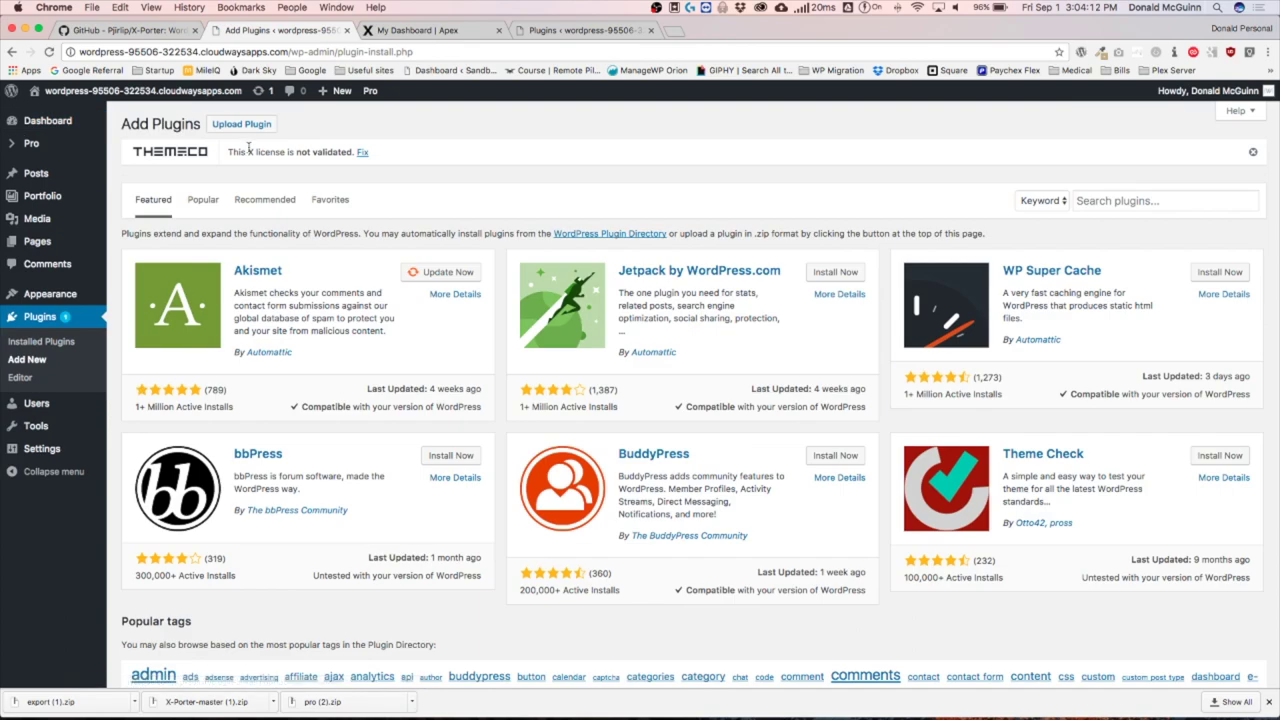
{"action": "left_click", "coordinate": [241, 124]}
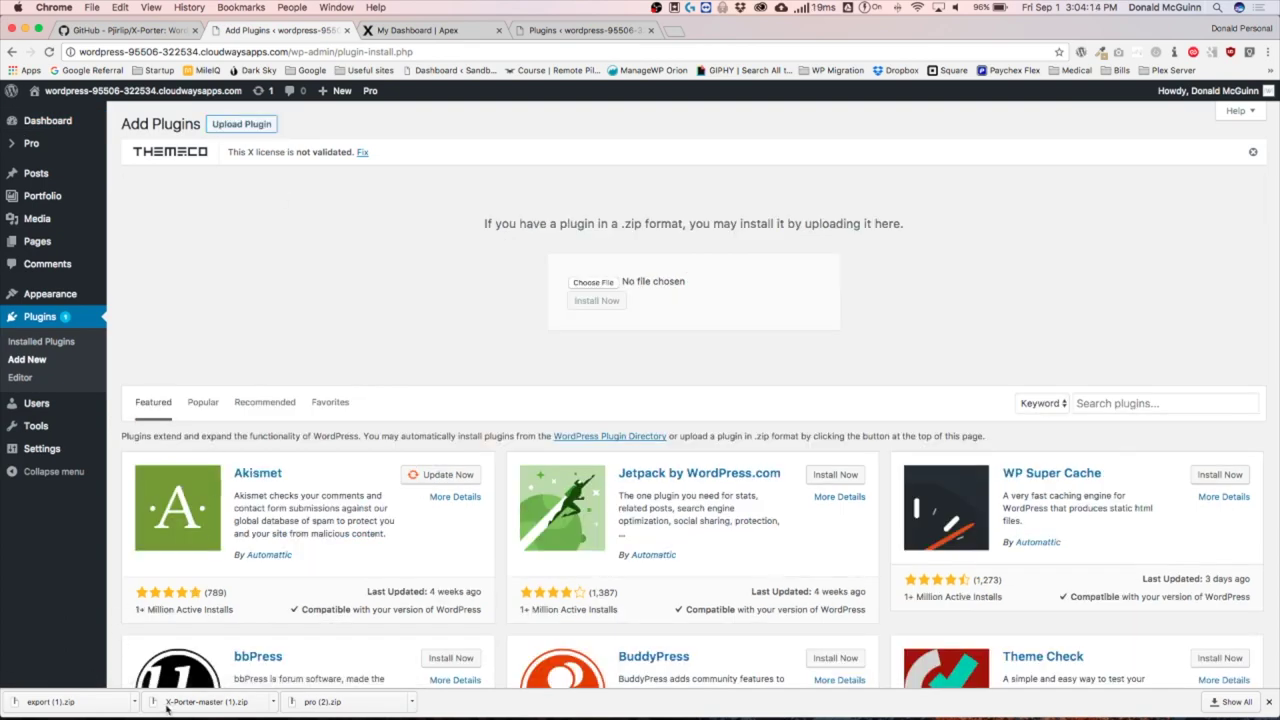
{"action": "left_click_drag", "start_coordinate": [168, 704], "coordinate": [596, 290]}
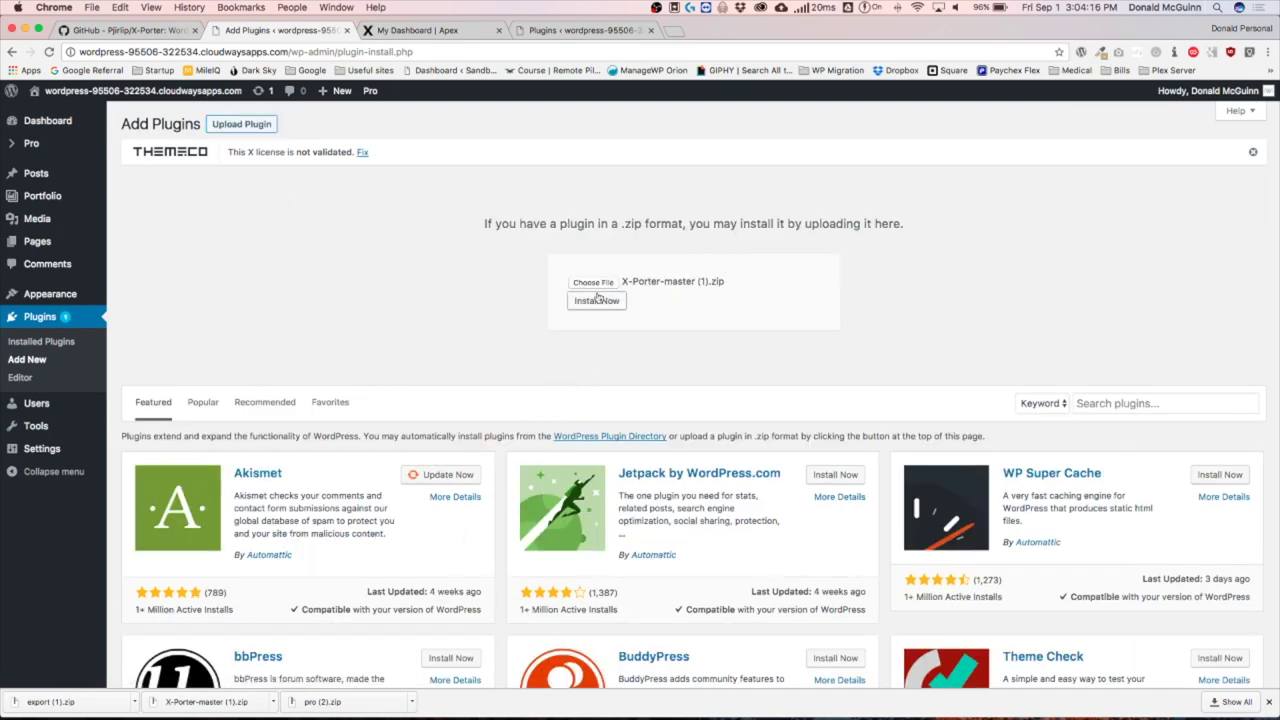
{"action": "left_click", "coordinate": [598, 301]}
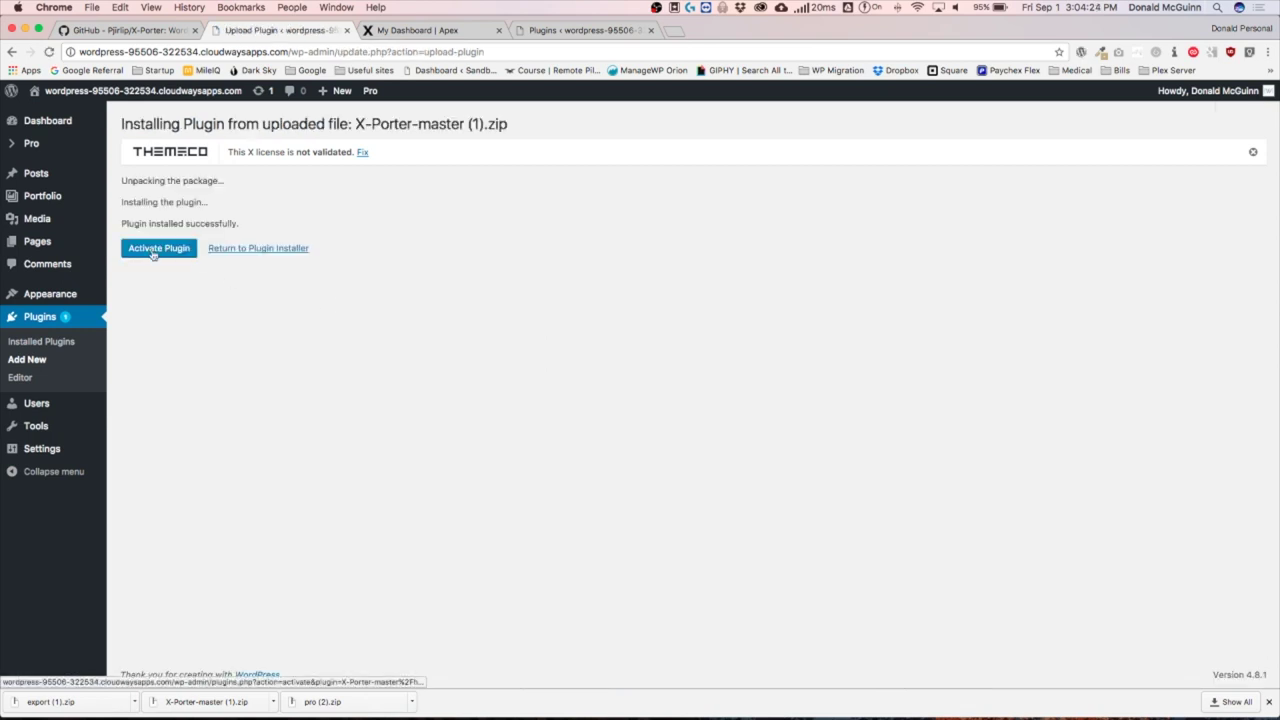
{"action": "left_click", "coordinate": [166, 250]}
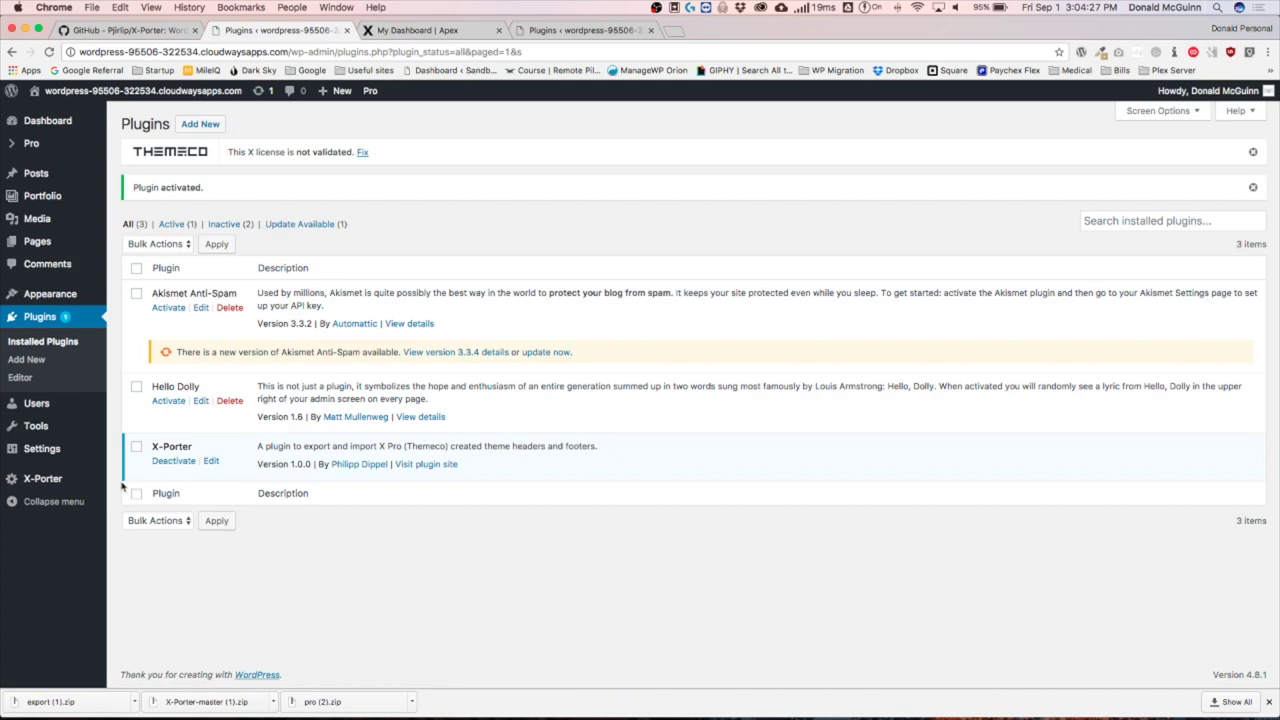
{"action": "mouse_move", "coordinate": [43, 484]}
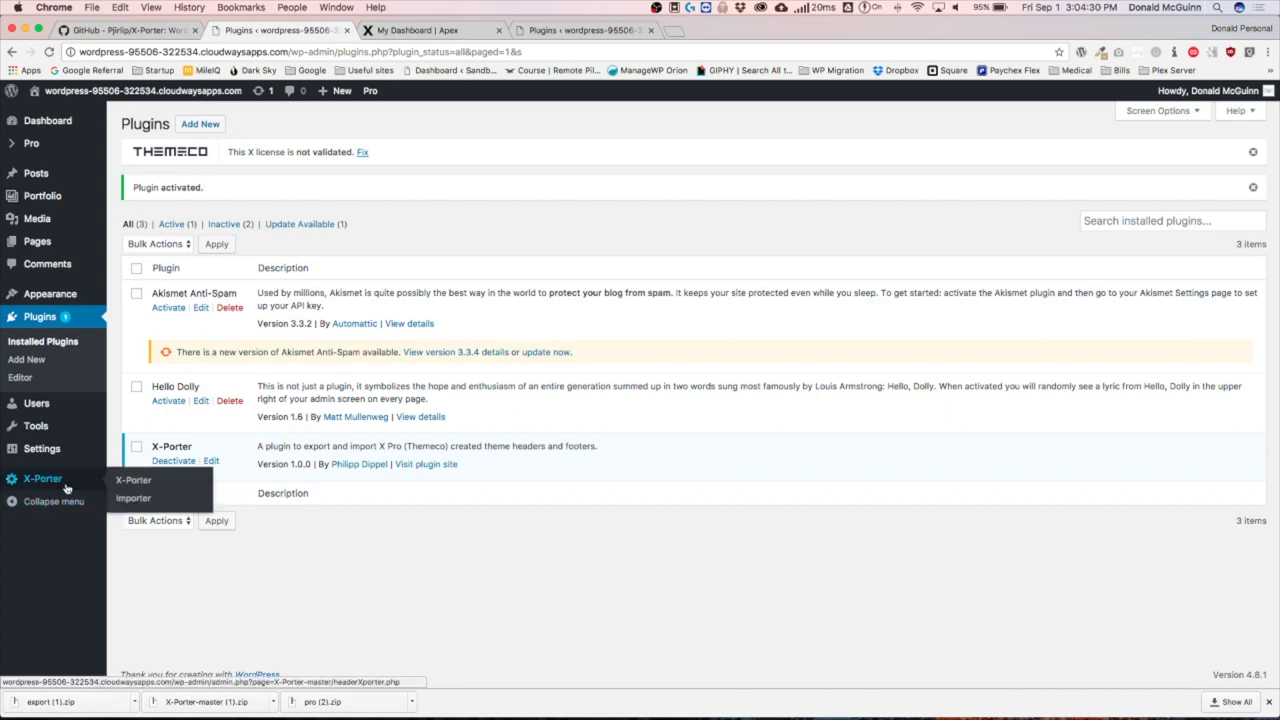
Open the X-Porter exporter and load custom-header-for-export and custom-footer into the element list.
{"action": "left_click", "coordinate": [132, 481]}
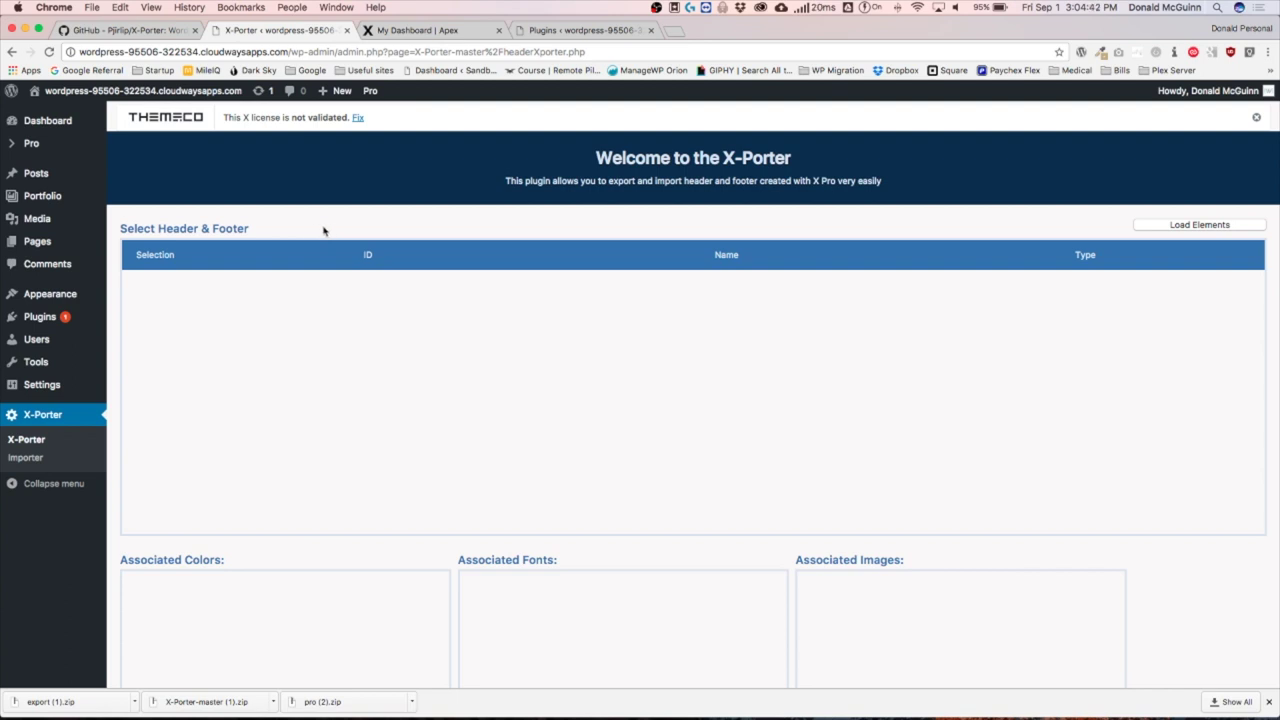
{"action": "scroll", "coordinate": [328, 232], "scroll_direction": "down", "scroll_amount": 1}
{"action": "scroll", "coordinate": [330, 236], "scroll_direction": "up", "scroll_amount": 1}
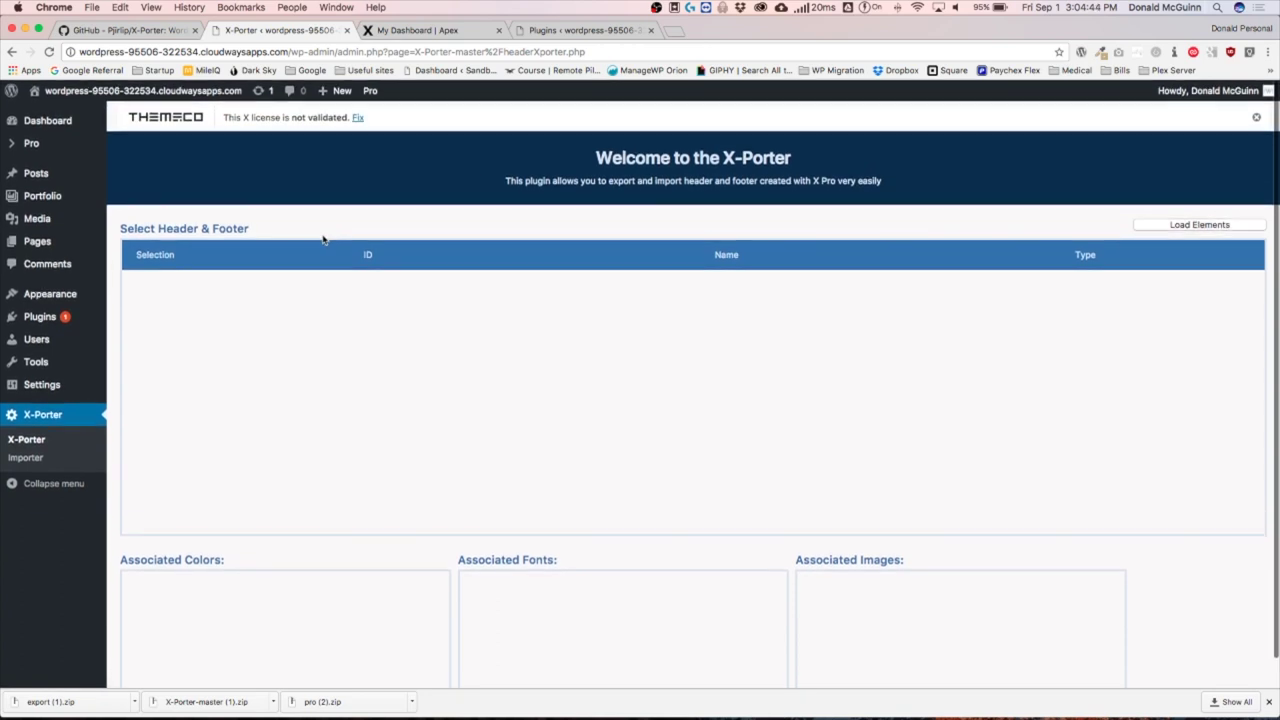
{"action": "scroll", "coordinate": [411, 354], "scroll_direction": "down", "scroll_amount": 3}
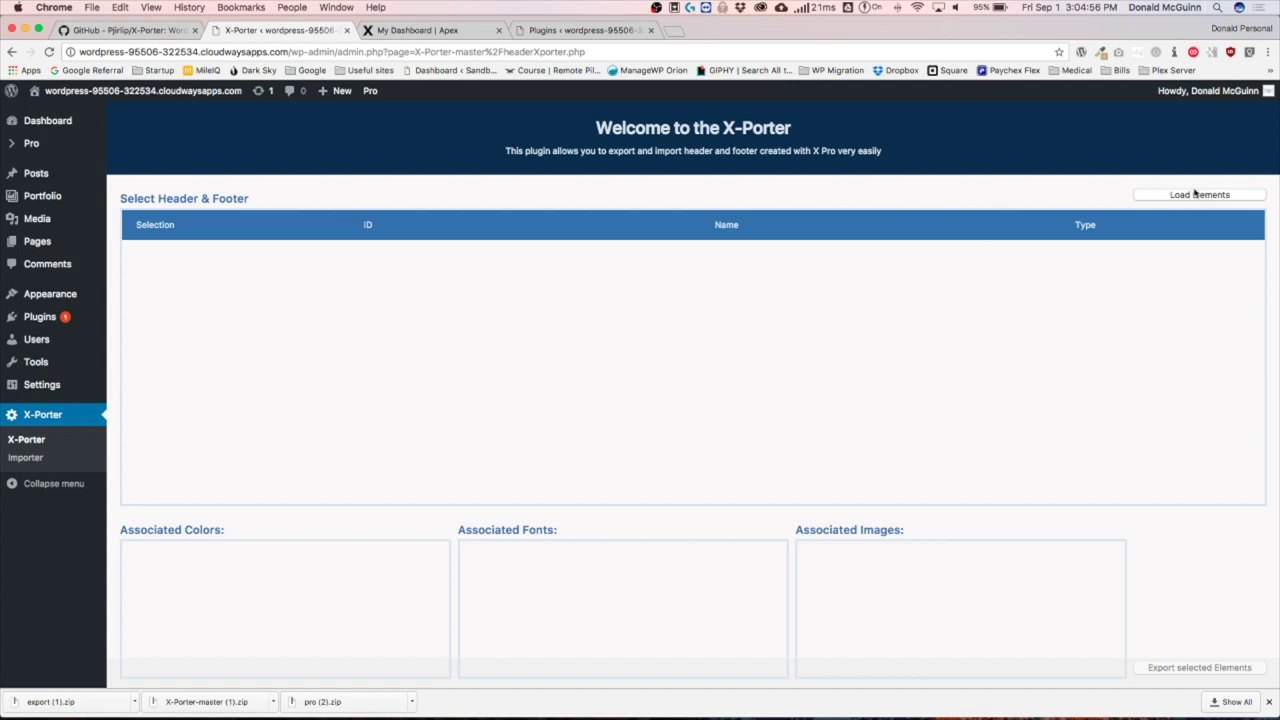
{"action": "left_click", "coordinate": [1193, 196]}
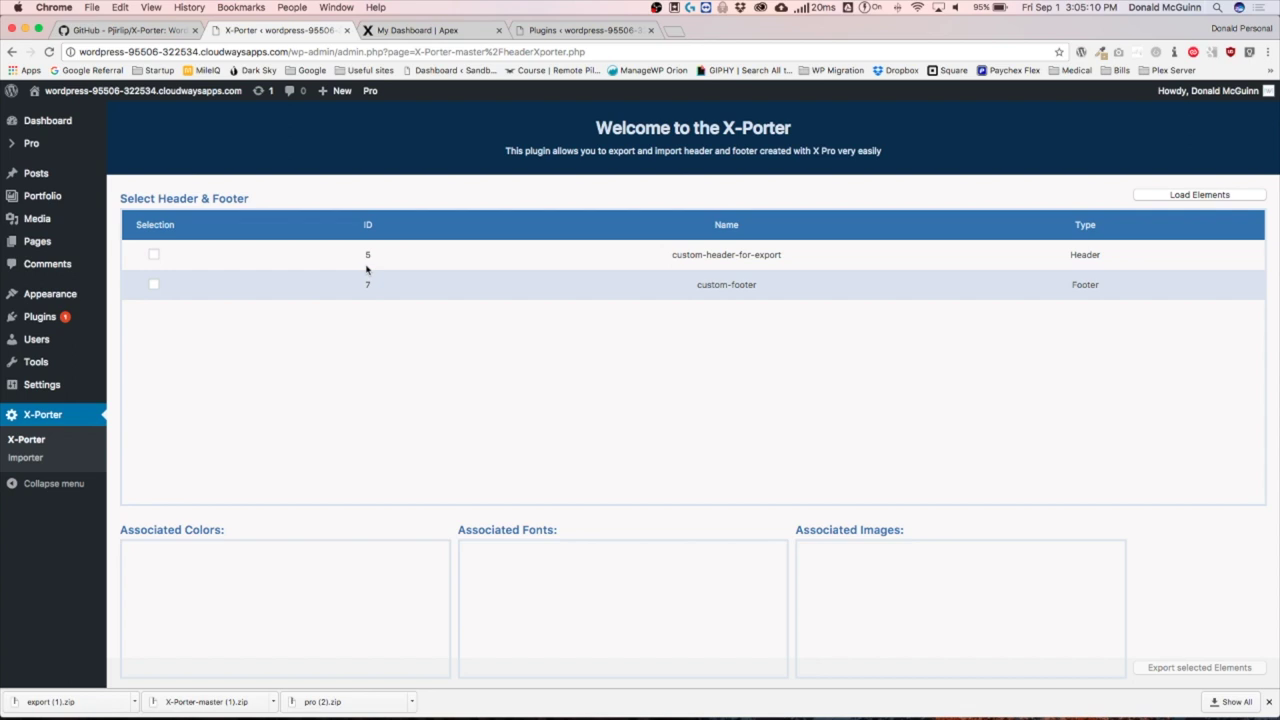
Tick custom-header-for-export and custom-footer for export and inspect the associated image URL.
{"action": "left_click", "coordinate": [154, 254]}
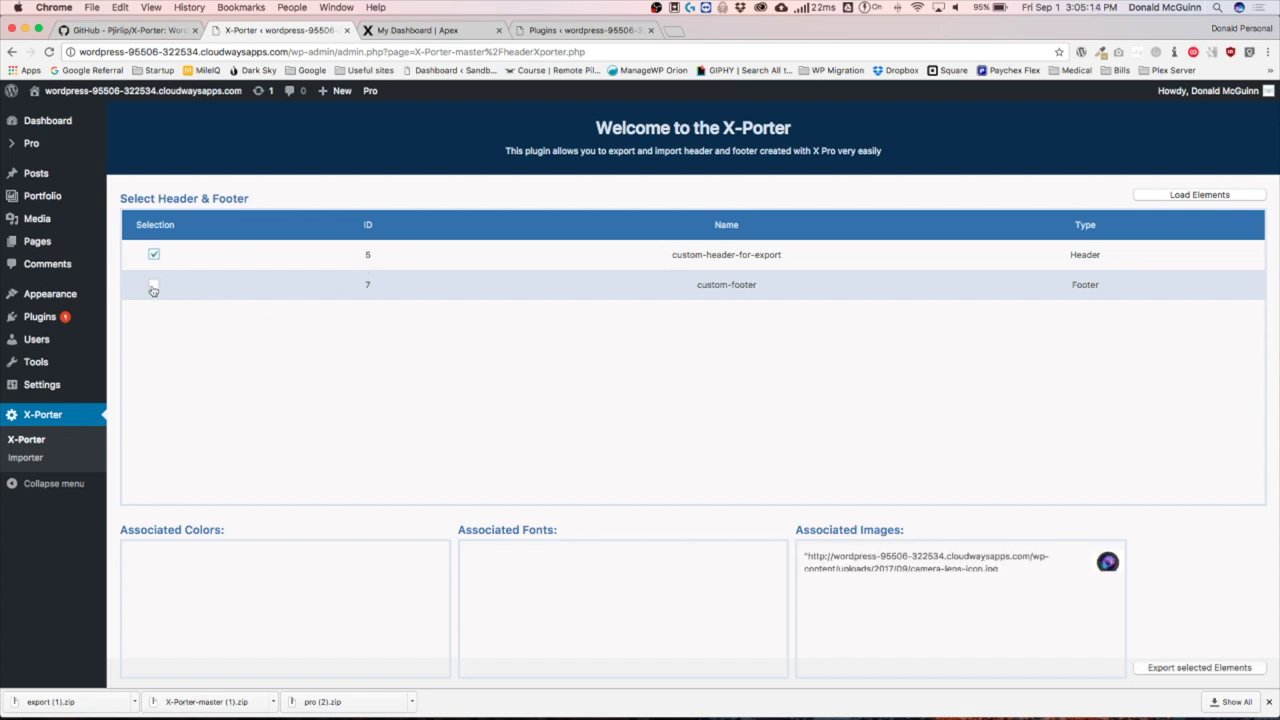
{"action": "left_click", "coordinate": [154, 286]}
{"action": "left_click_drag", "start_coordinate": [807, 558], "coordinate": [1008, 571]}
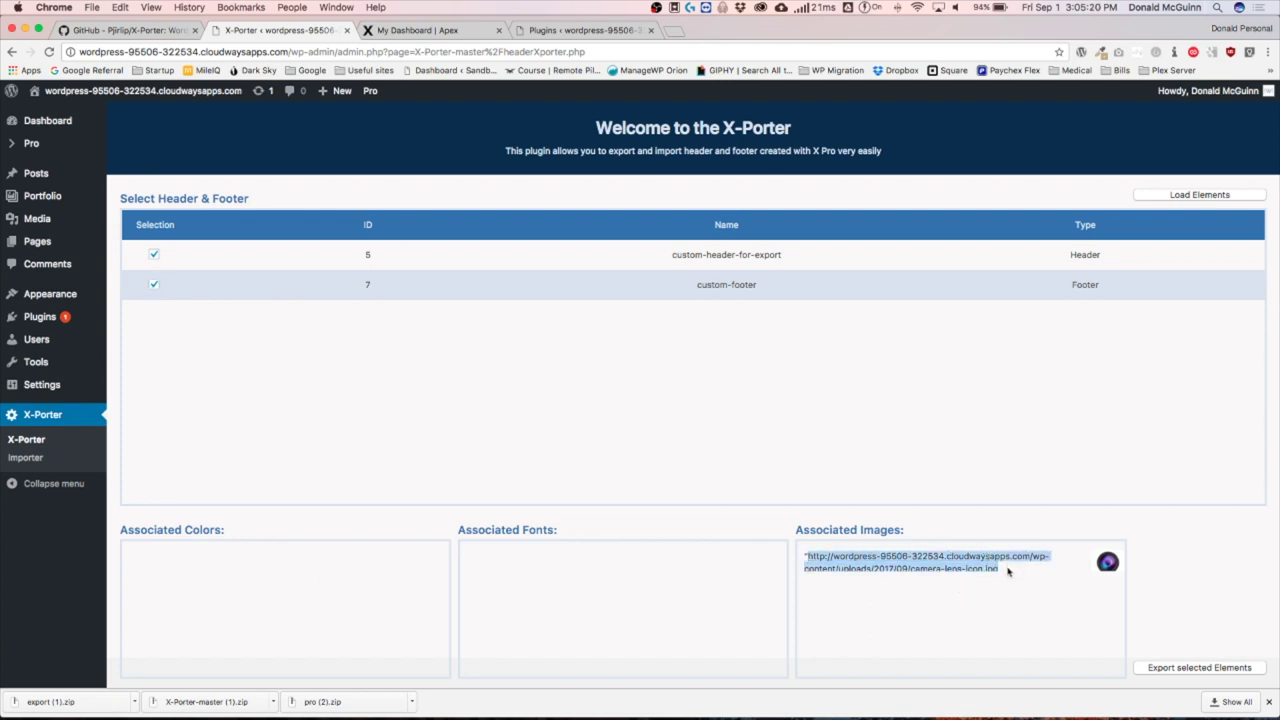
{"action": "left_click", "coordinate": [906, 566]}
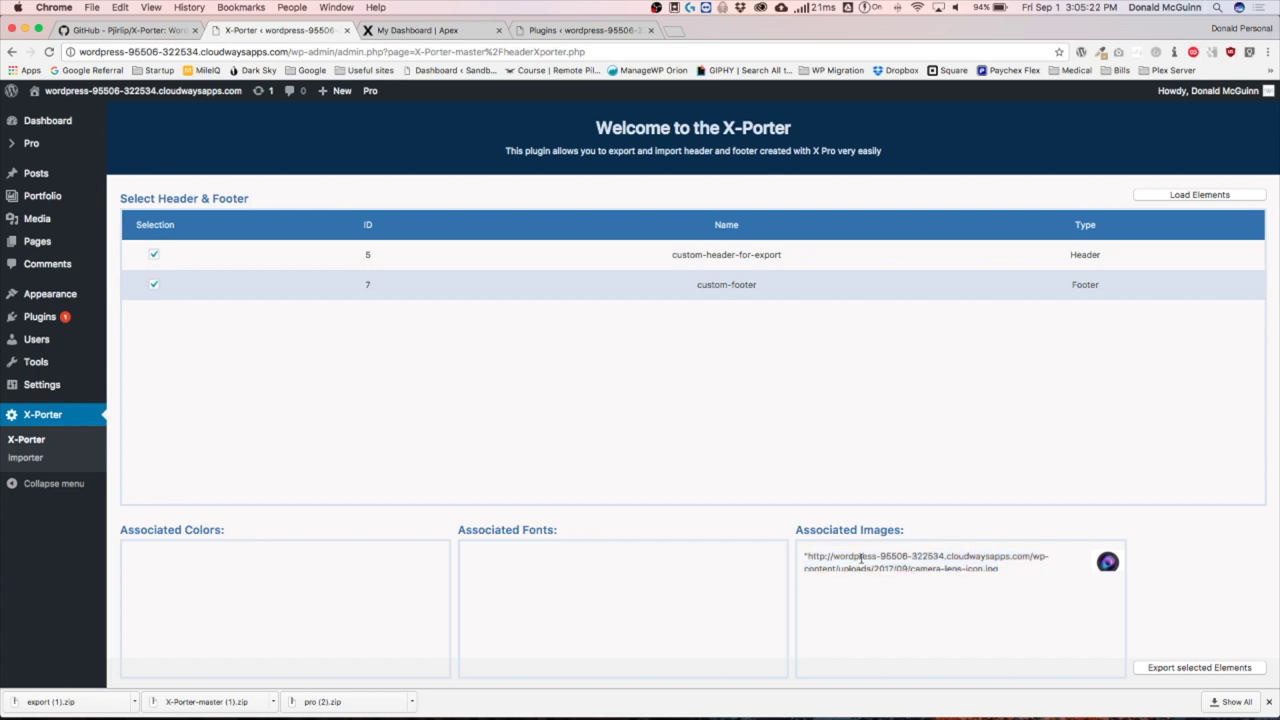
{"action": "left_click_drag", "start_coordinate": [832, 557], "coordinate": [1007, 570]}
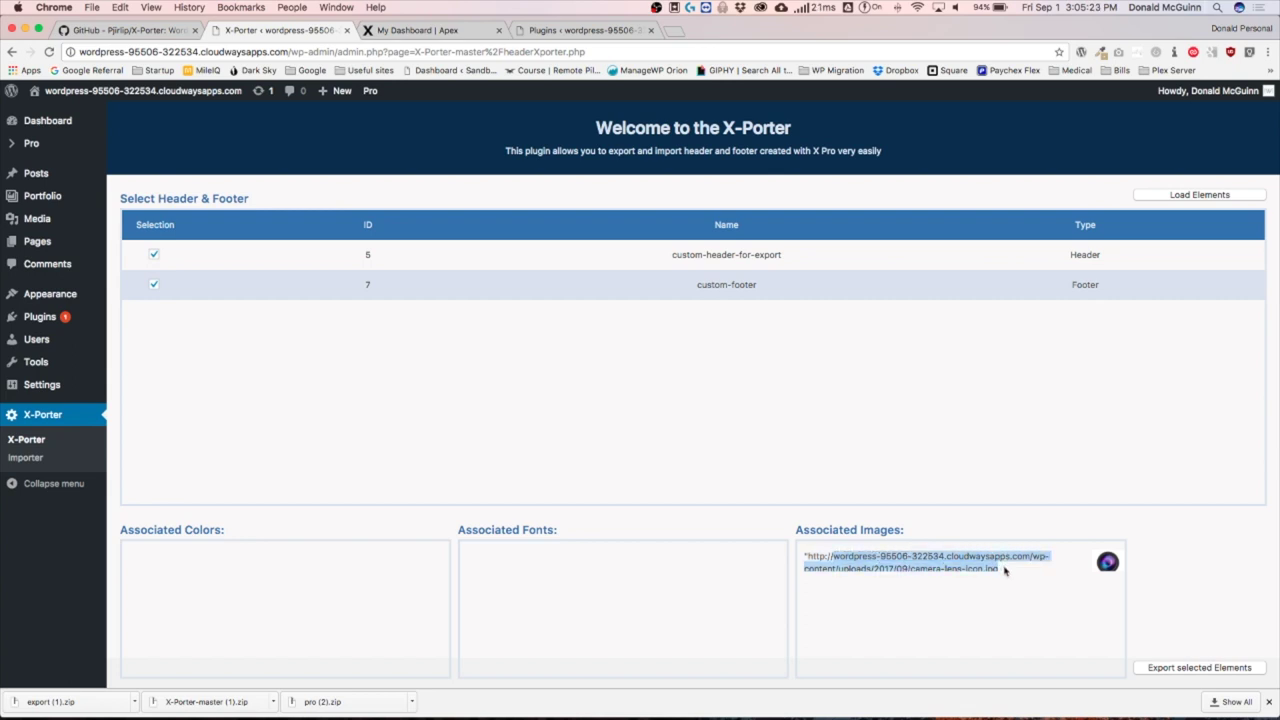
{"action": "left_click", "coordinate": [919, 565]}
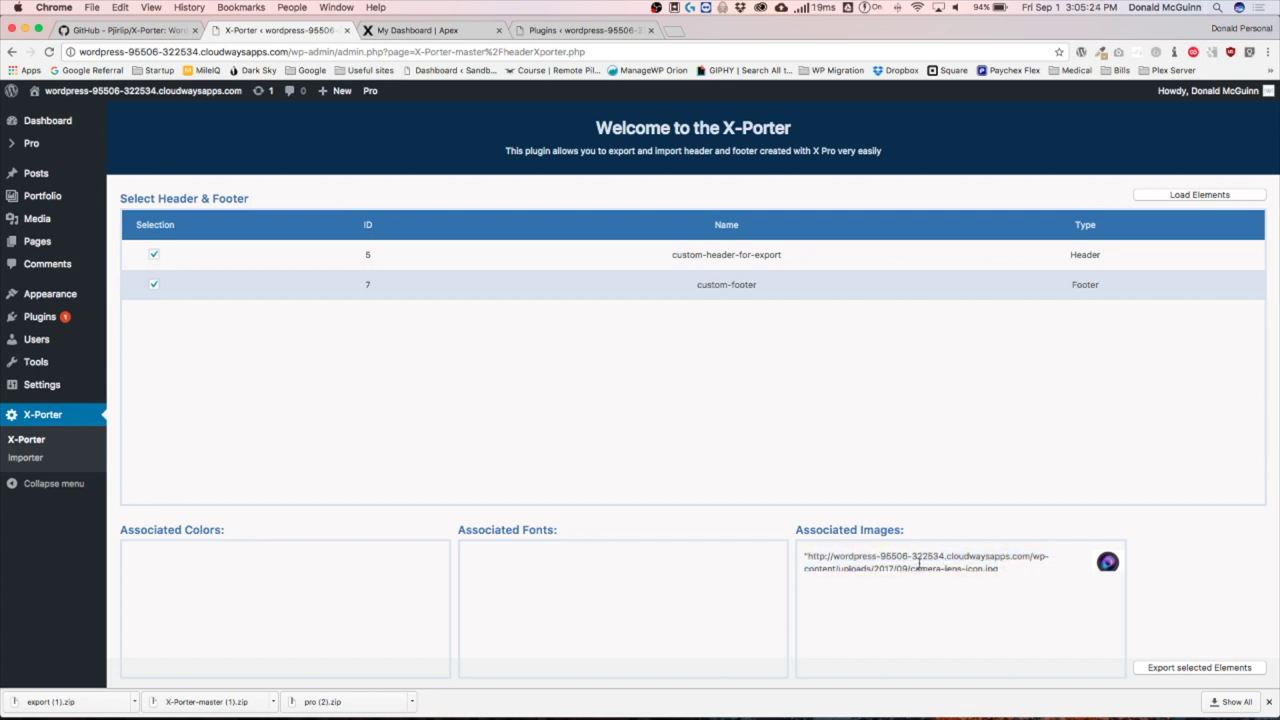
Export the selected elements and download the resulting export (2).zip.
{"action": "left_click", "coordinate": [1190, 670]}
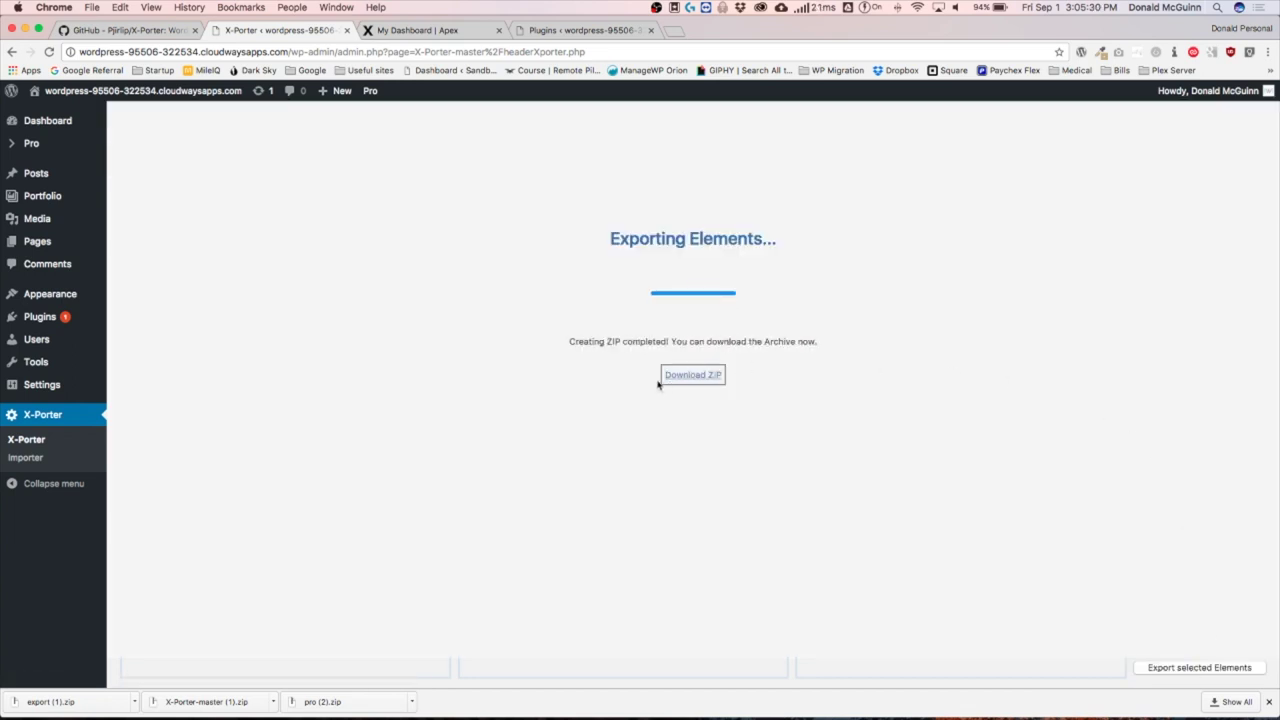
{"action": "left_click_drag", "start_coordinate": [581, 338], "coordinate": [778, 342]}
{"action": "left_click", "coordinate": [712, 378]}
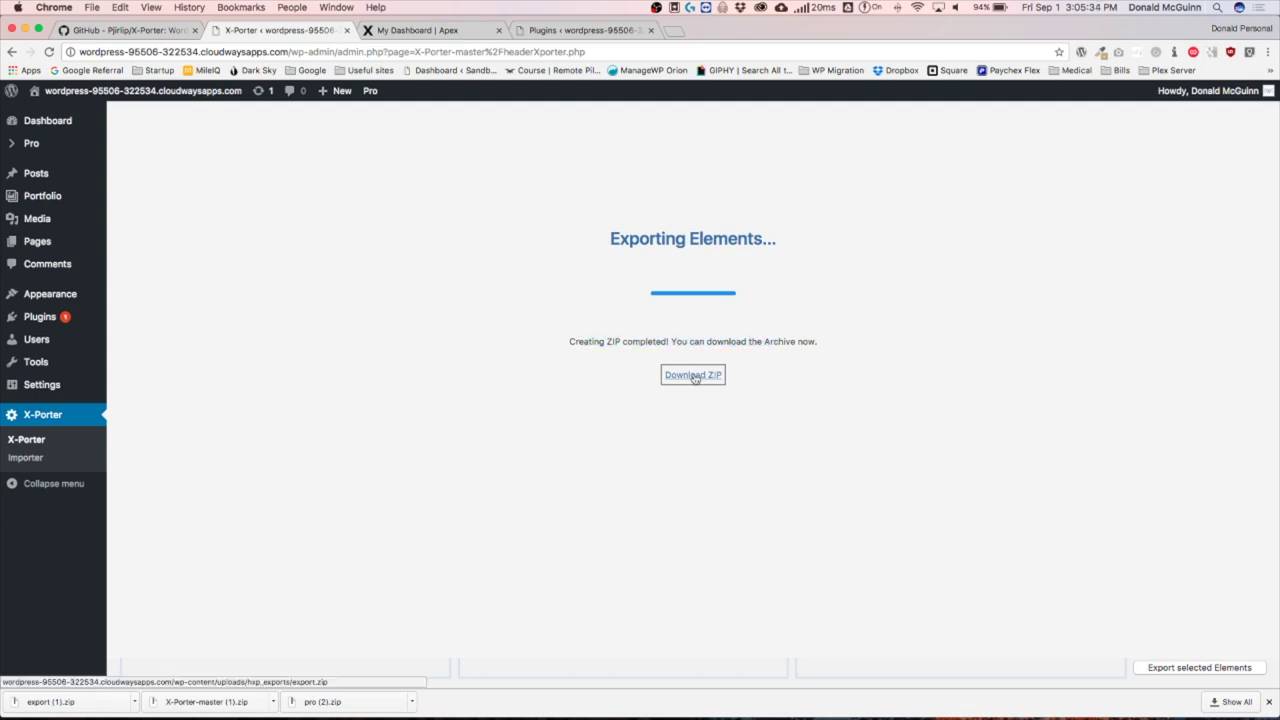
{"action": "left_click", "coordinate": [694, 376]}
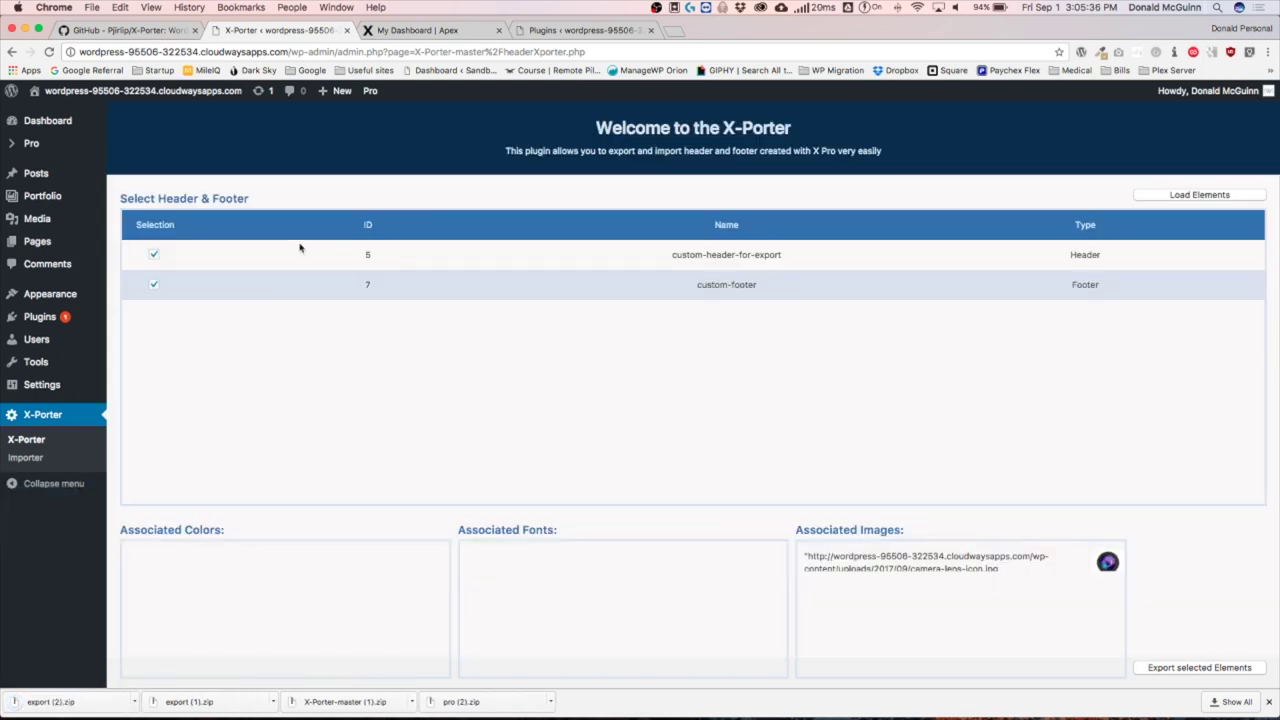
On the second site, load export (2).zip into X-Porter's Importer and run Import Data.
{"action": "left_click", "coordinate": [540, 32]}
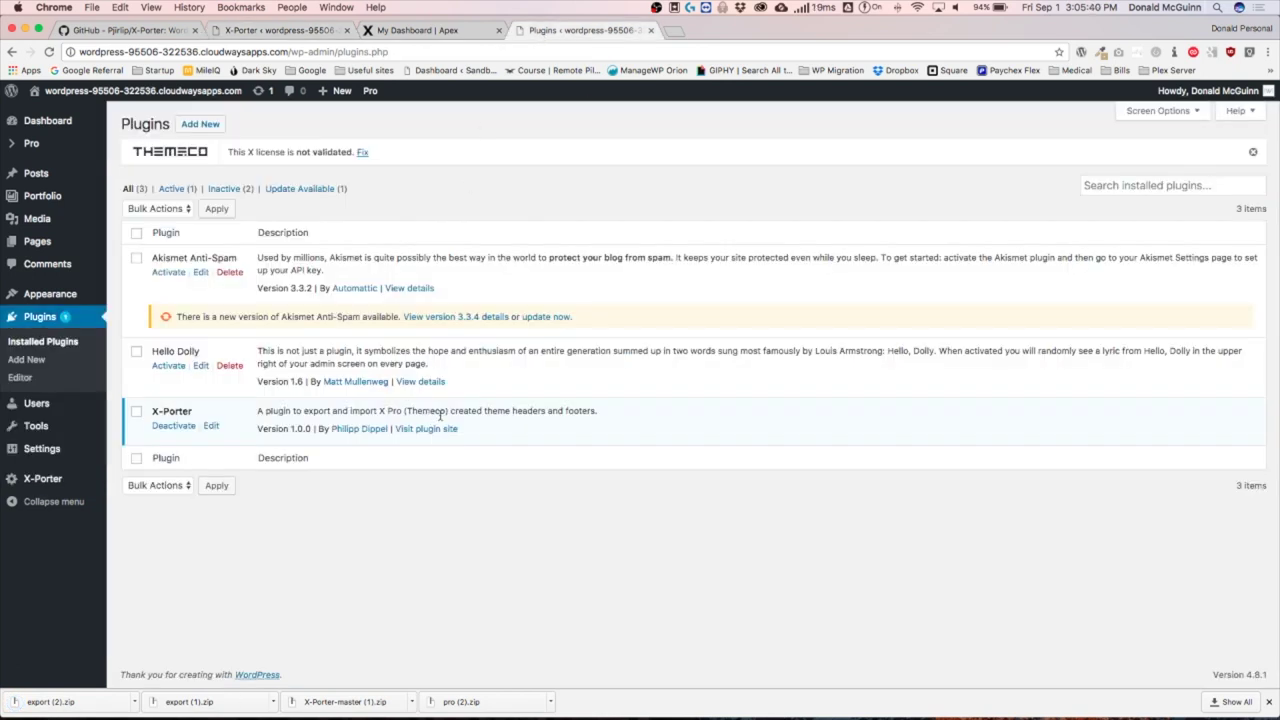
{"action": "mouse_move", "coordinate": [45, 485]}
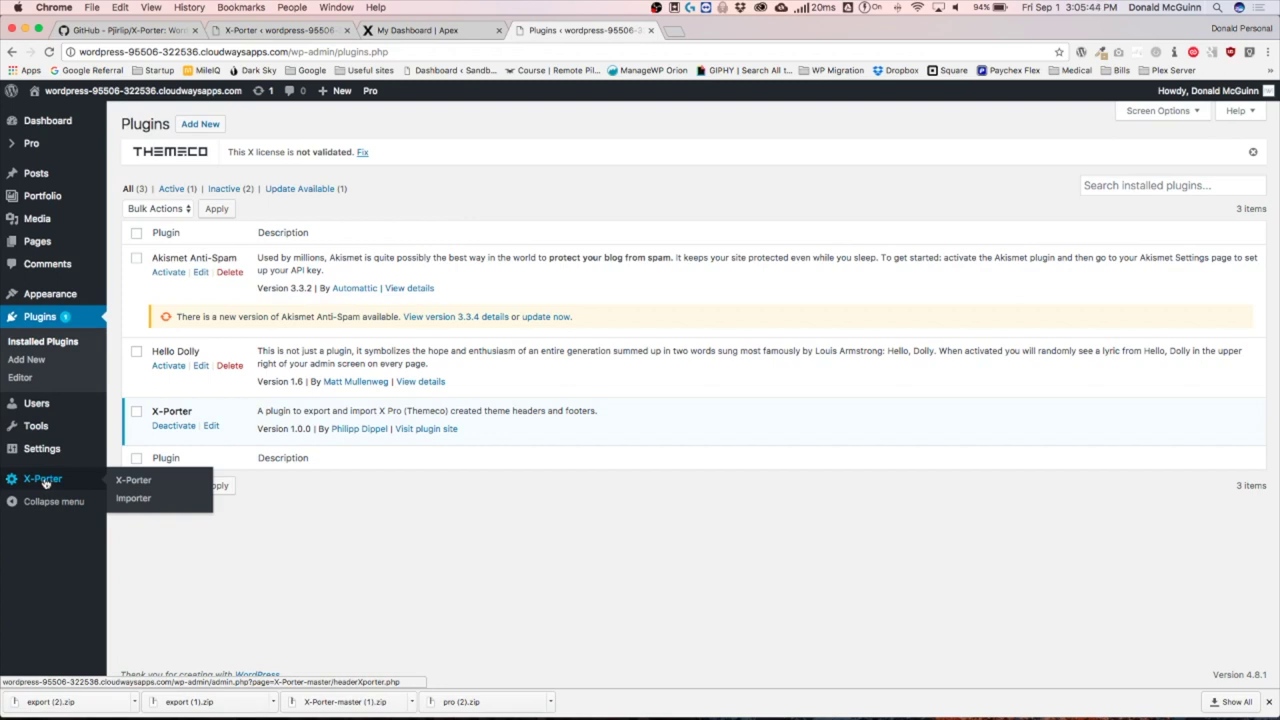
{"action": "left_click", "coordinate": [134, 499]}
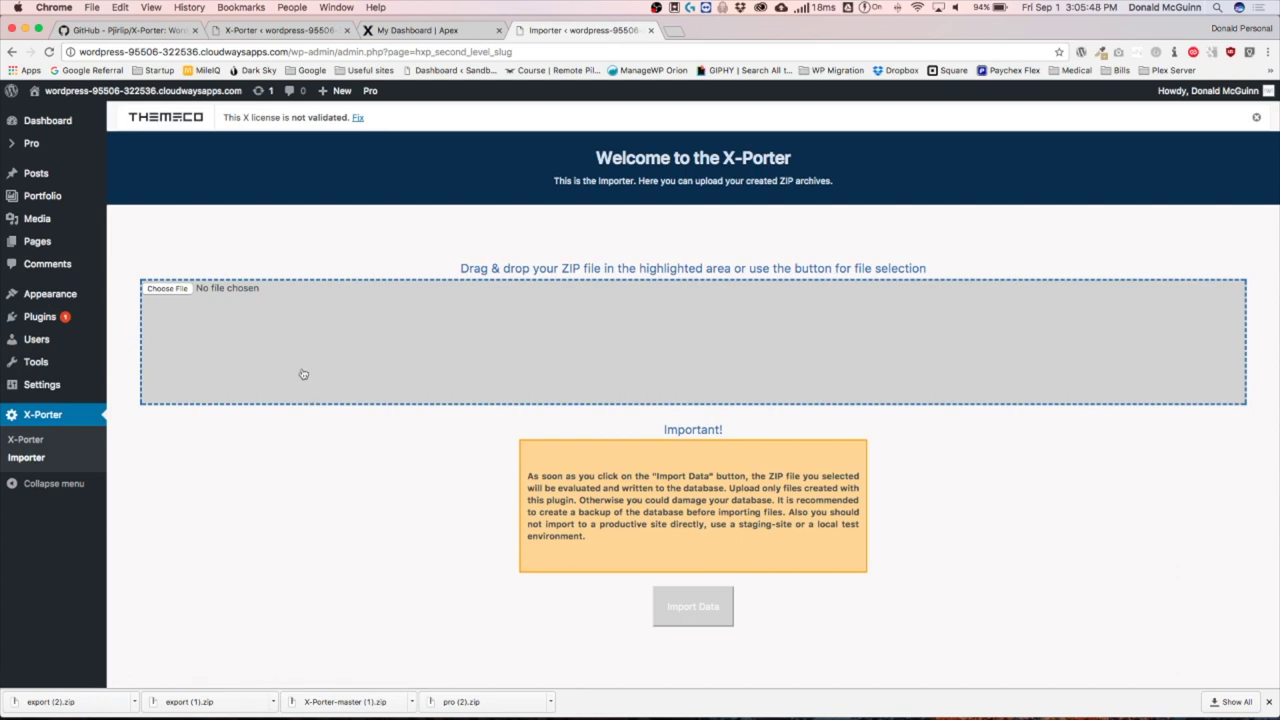
{"action": "left_click_drag", "start_coordinate": [47, 706], "coordinate": [386, 331]}
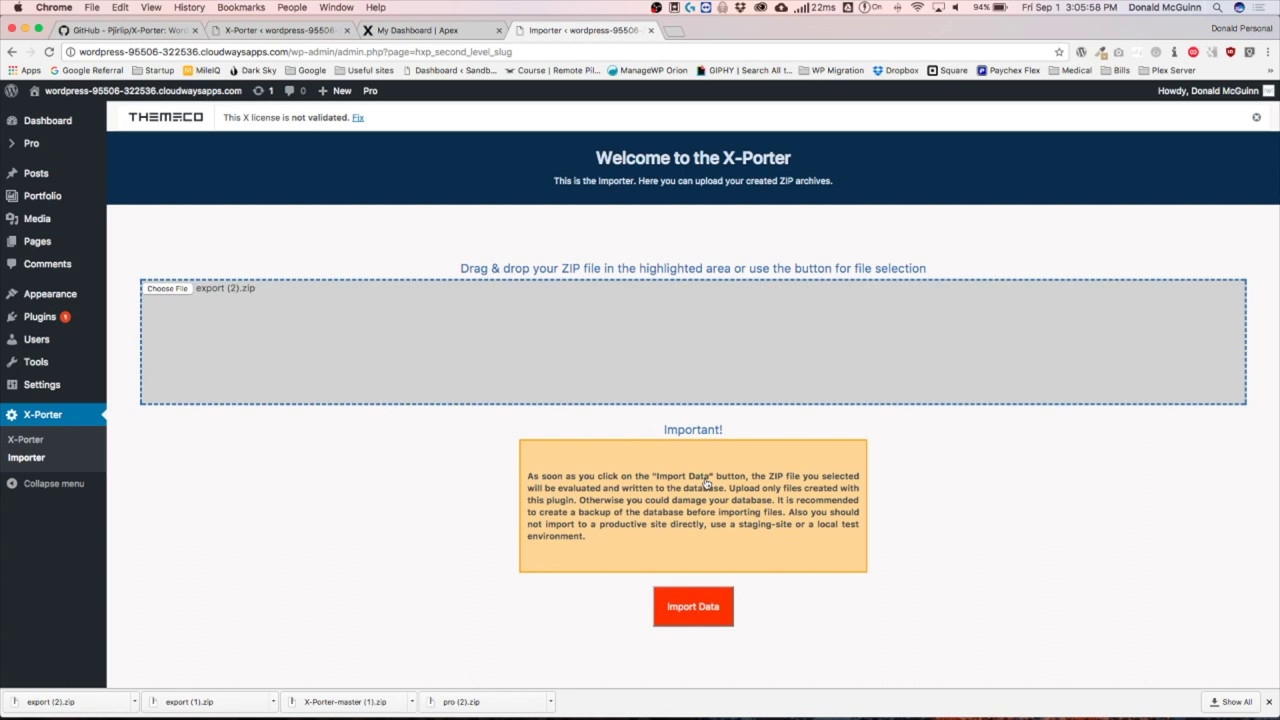
{"action": "left_click", "coordinate": [699, 610]}
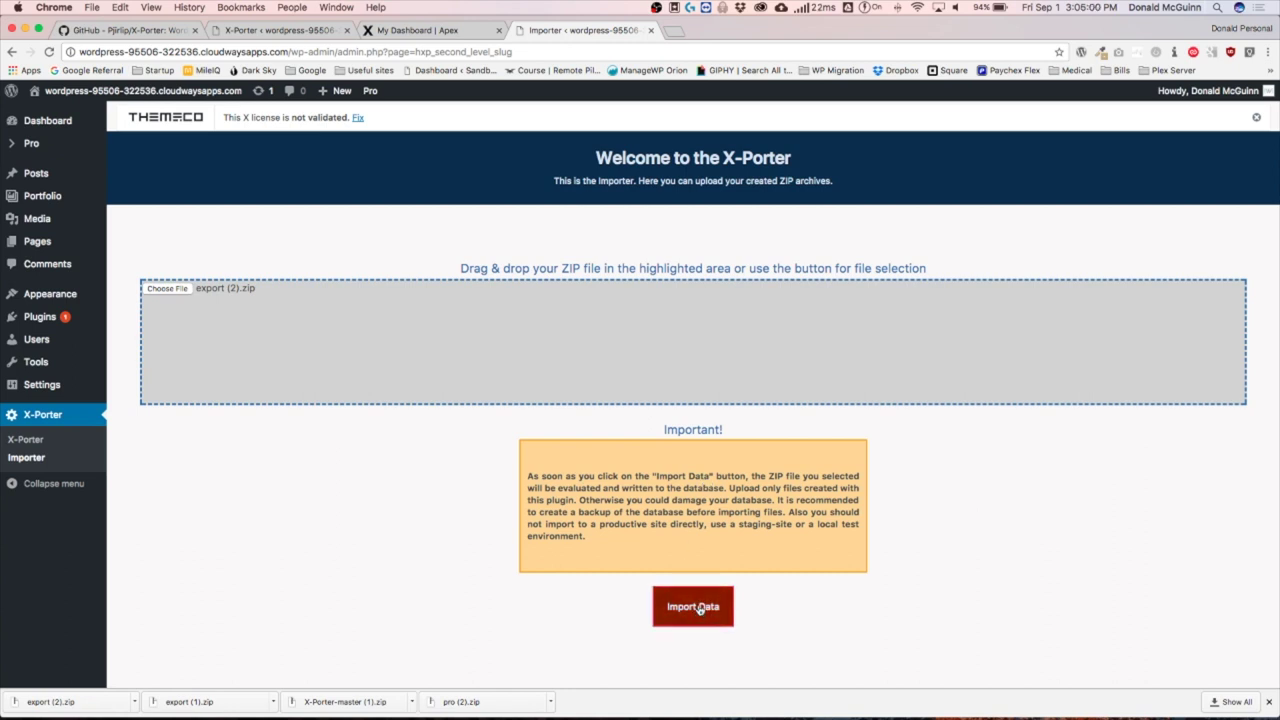
{"action": "left_click", "coordinate": [699, 609]}
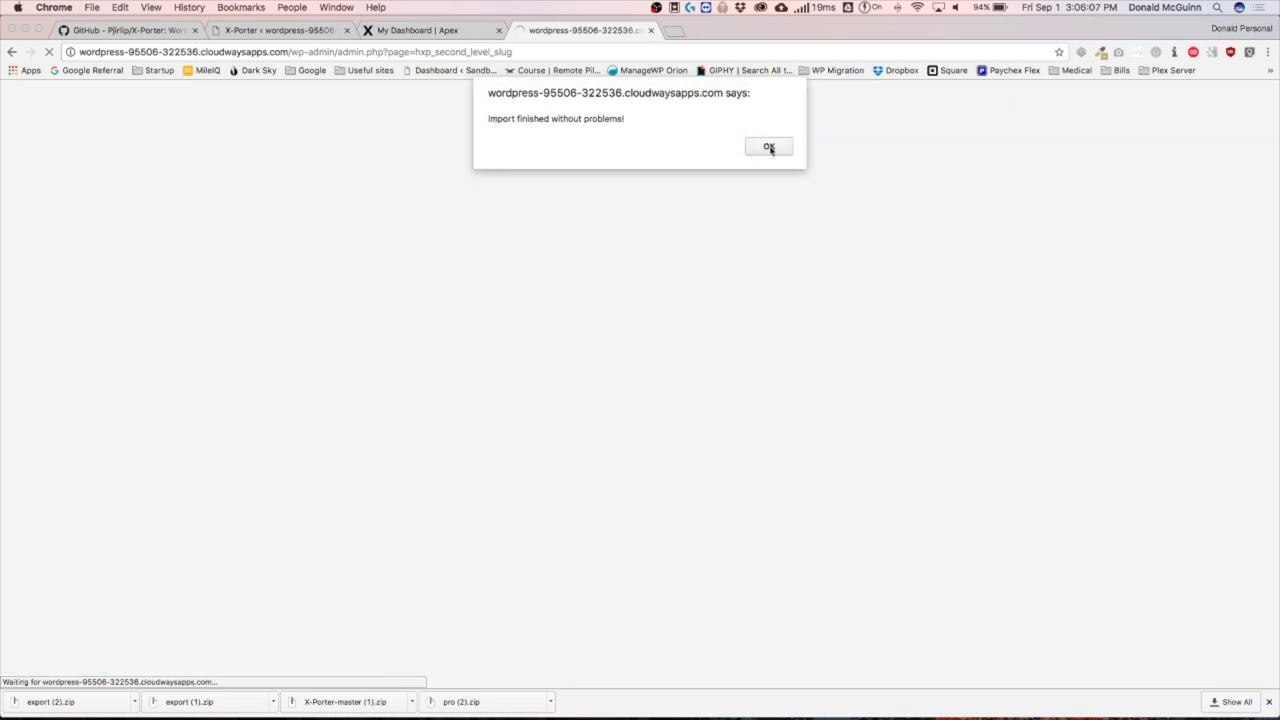
Dismiss the import message, launch X Pro, and preview the imported Custom Header for Export.
{"action": "left_click", "coordinate": [768, 146]}
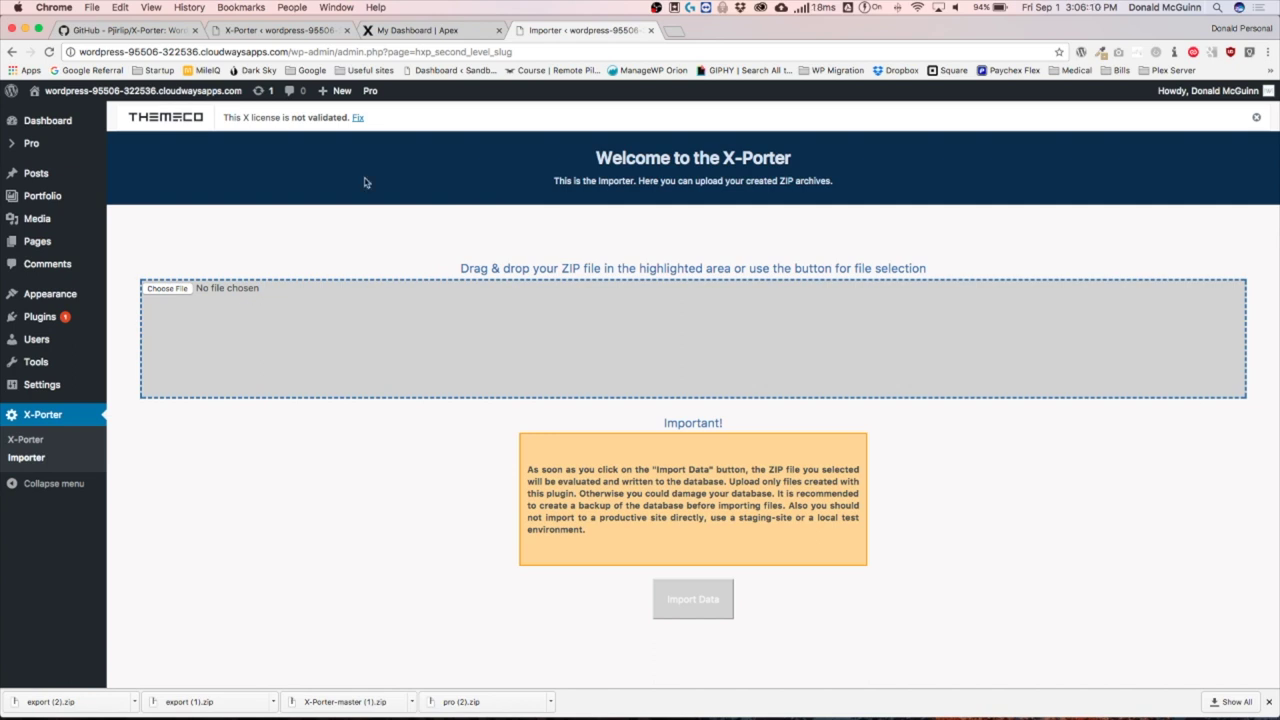
{"action": "mouse_move", "coordinate": [373, 93]}
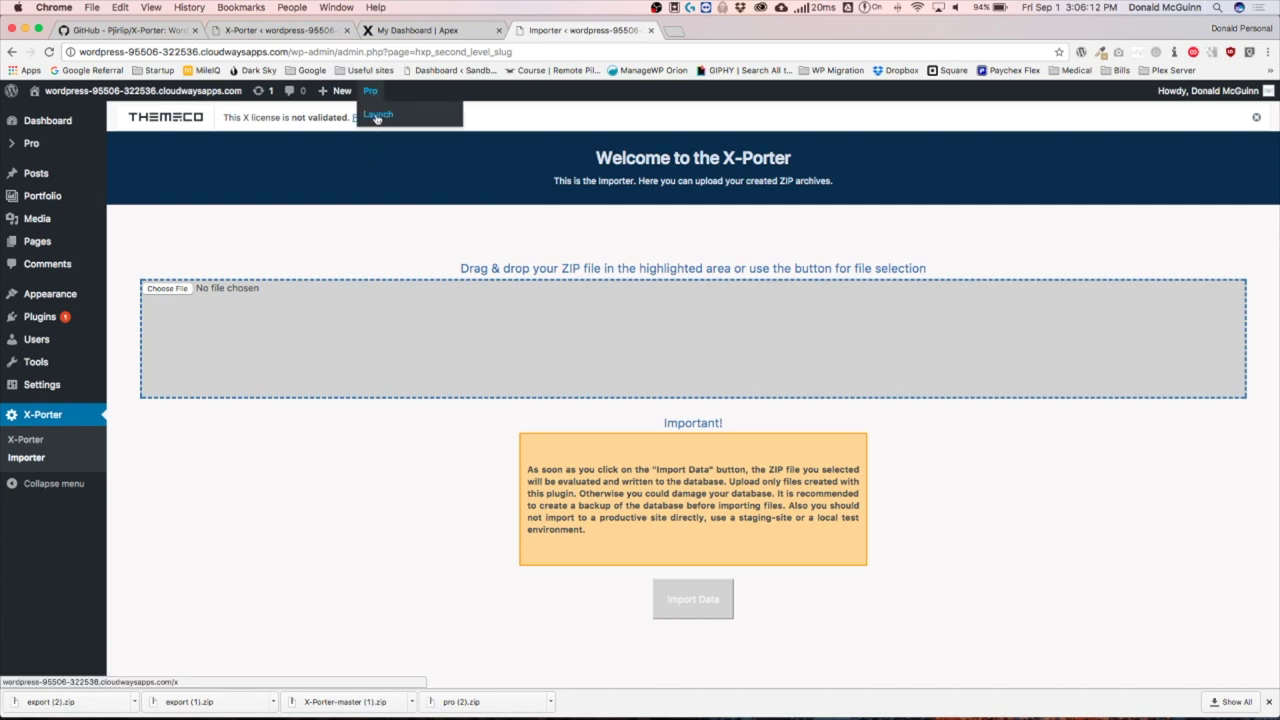
{"action": "left_click", "coordinate": [377, 117]}
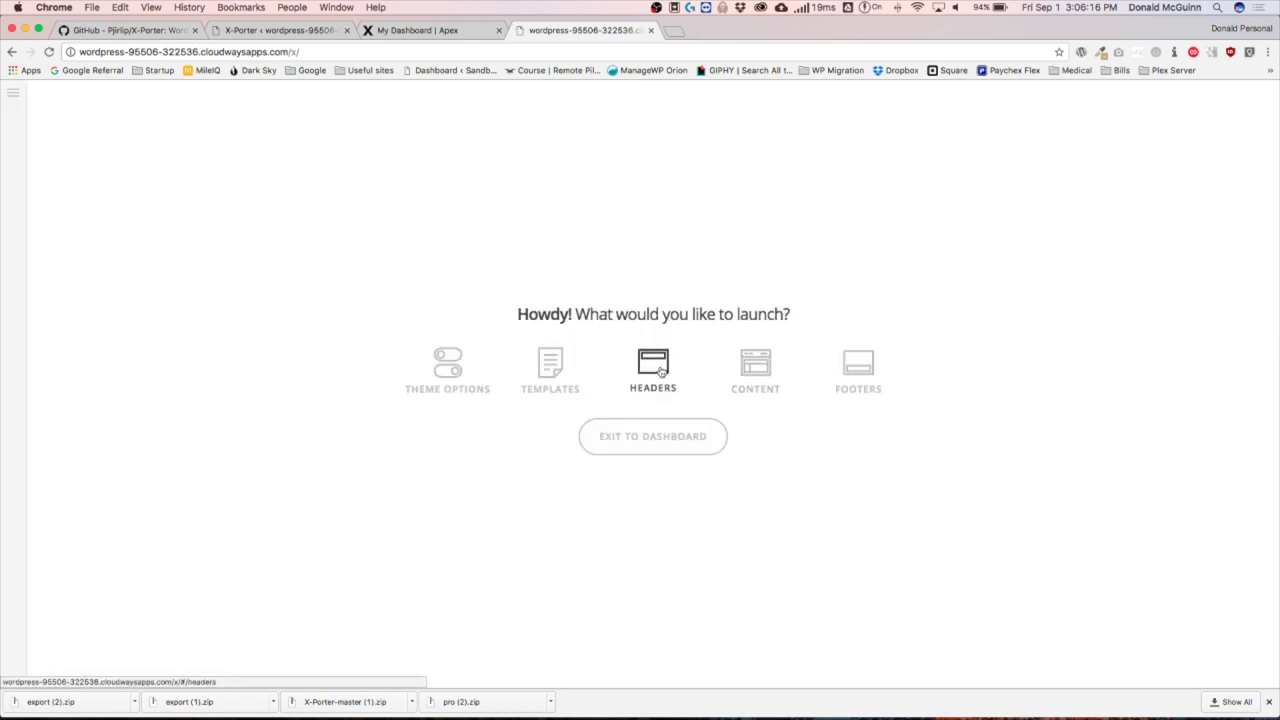
{"action": "left_click", "coordinate": [659, 370]}
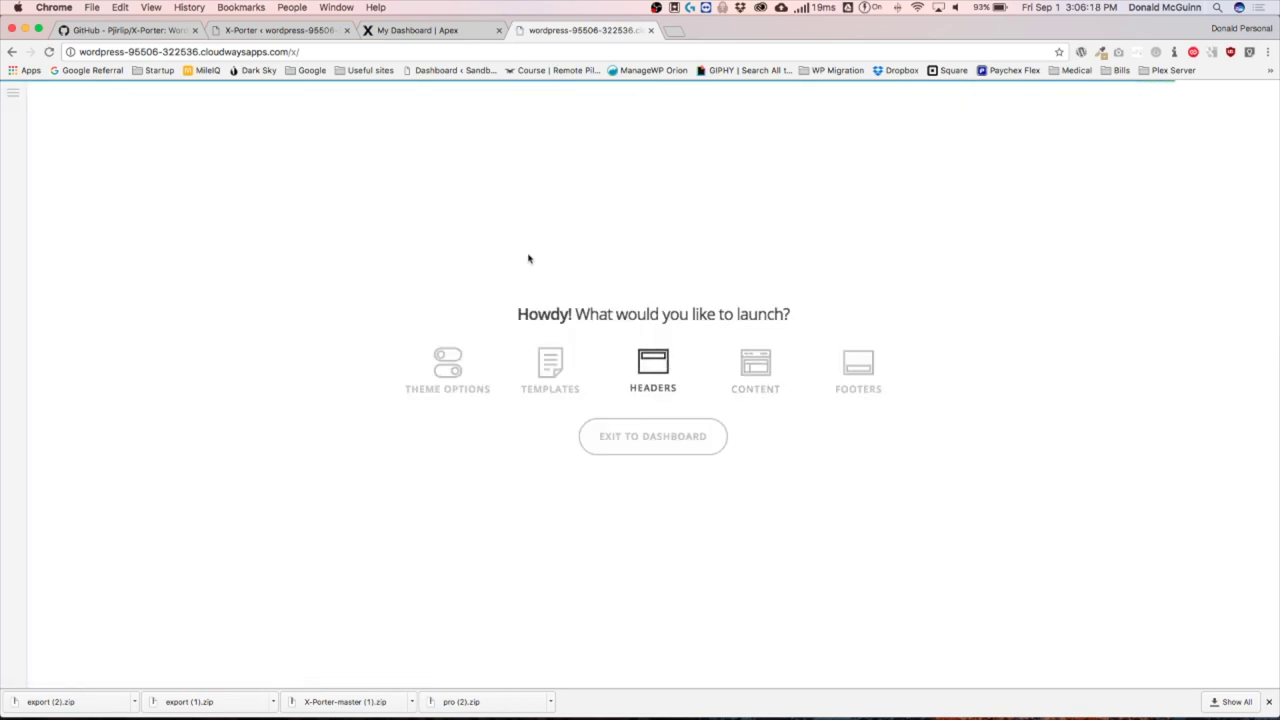
{"action": "mouse_move", "coordinate": [403, 526]}
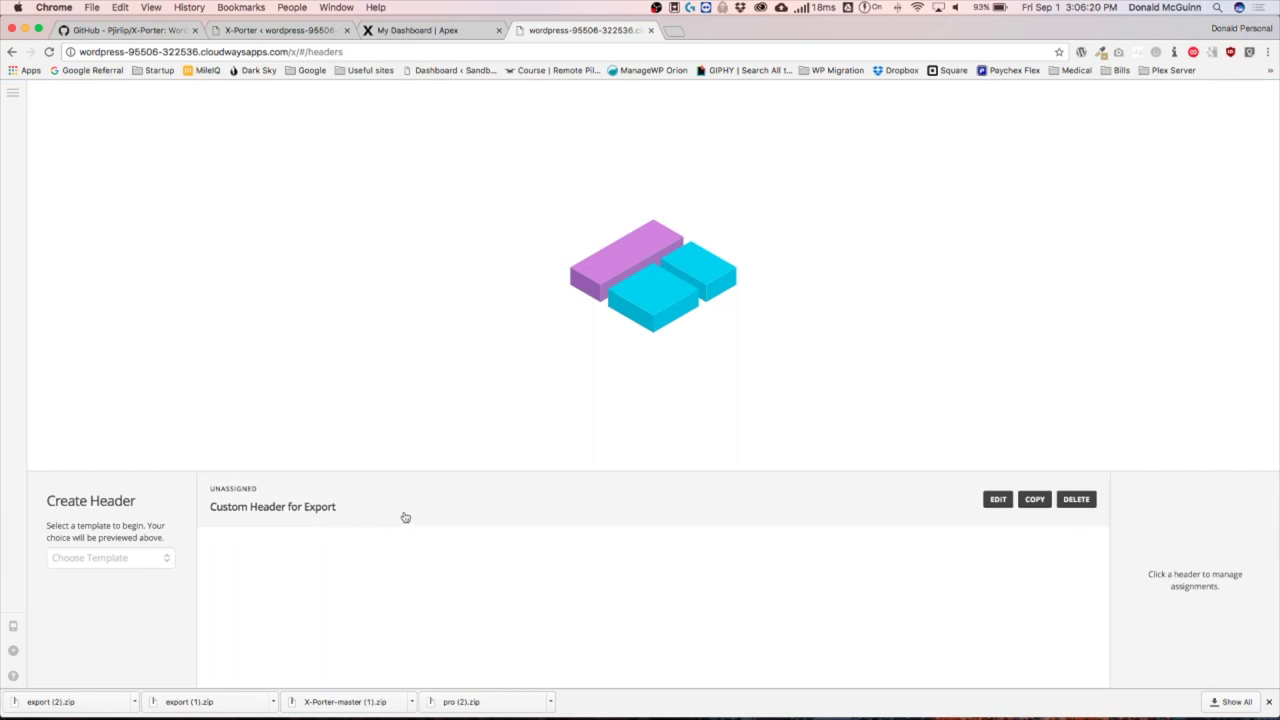
{"action": "left_click", "coordinate": [424, 509]}
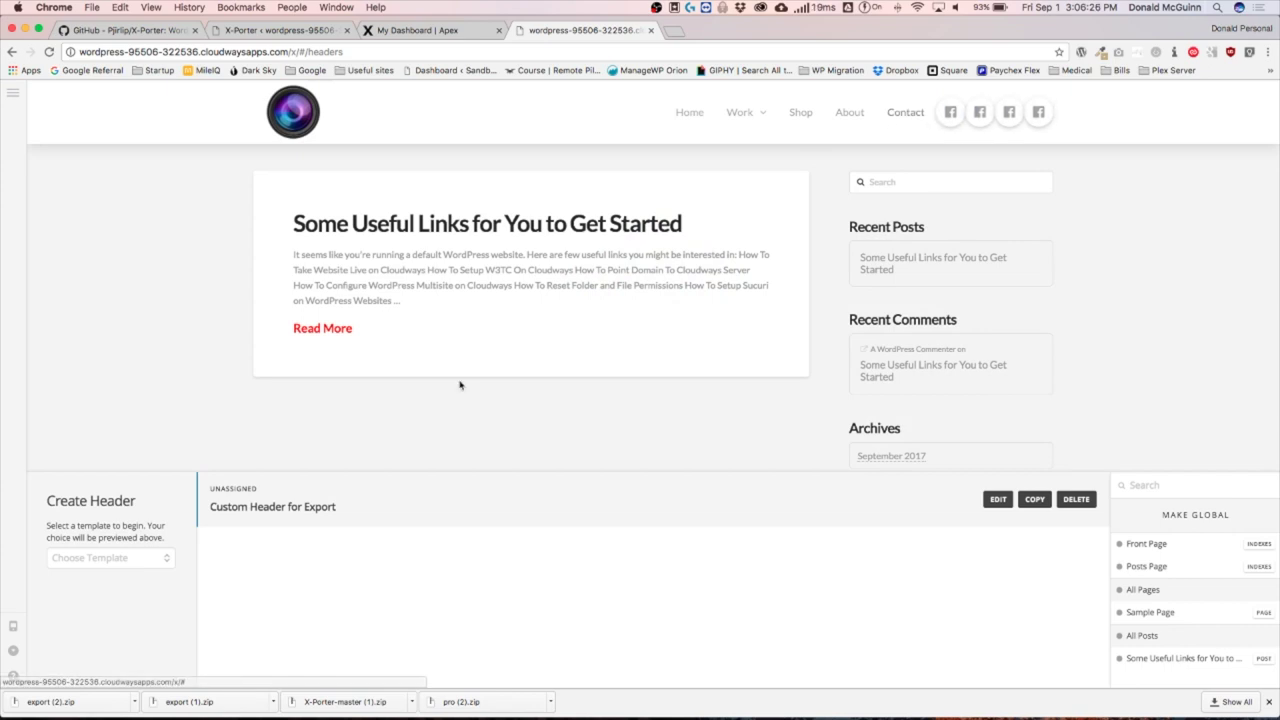
Preview the imported Custom Footer in the Footers manager.
{"action": "left_click", "coordinate": [13, 92]}
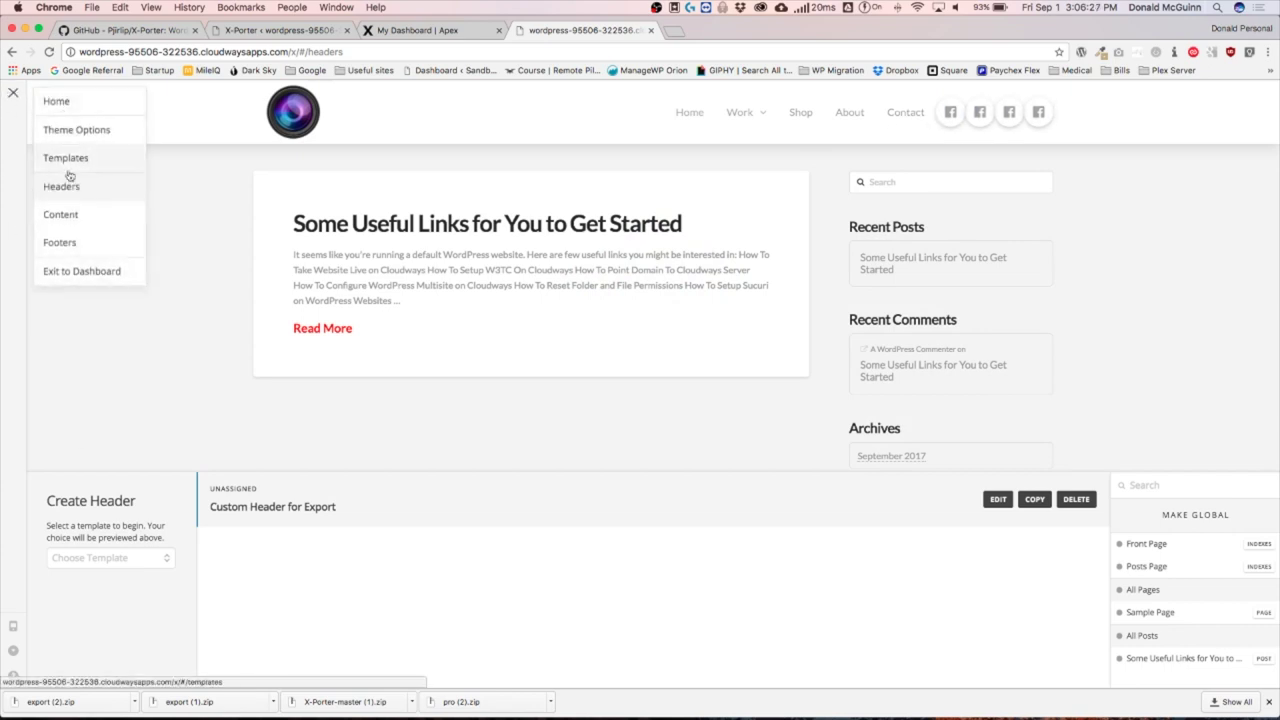
{"action": "left_click", "coordinate": [60, 245]}
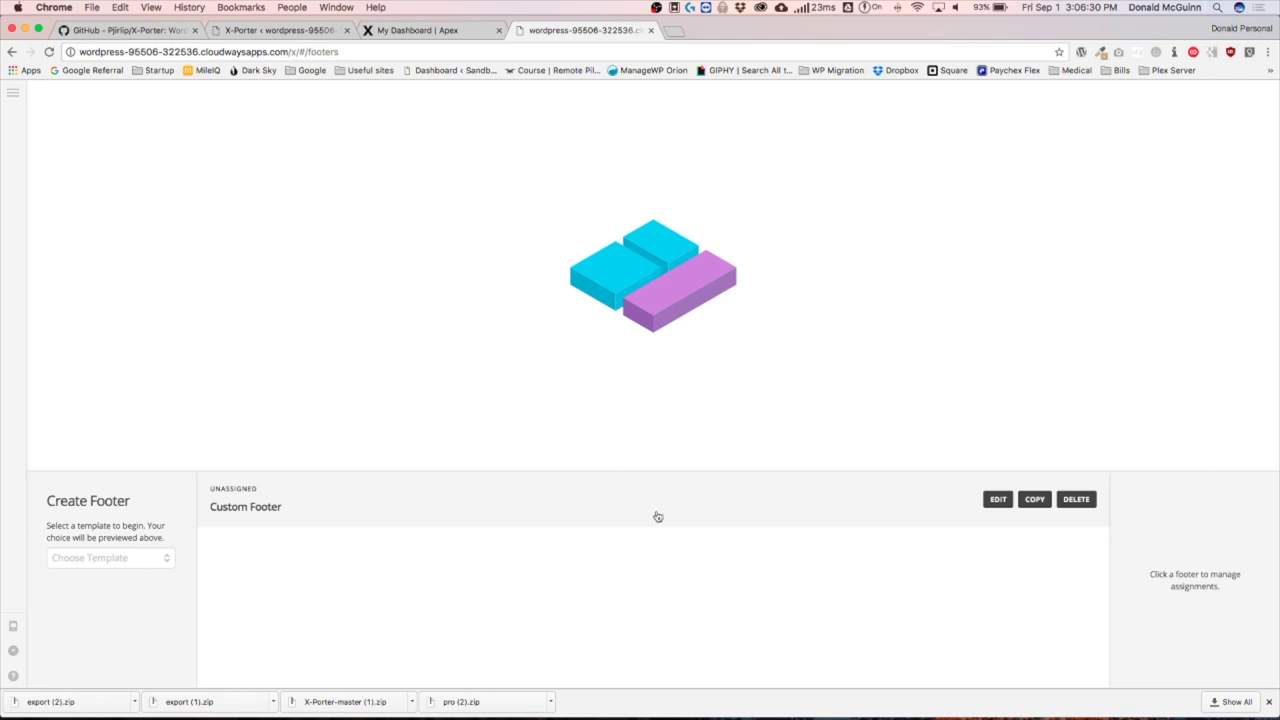
{"action": "left_click", "coordinate": [667, 500]}
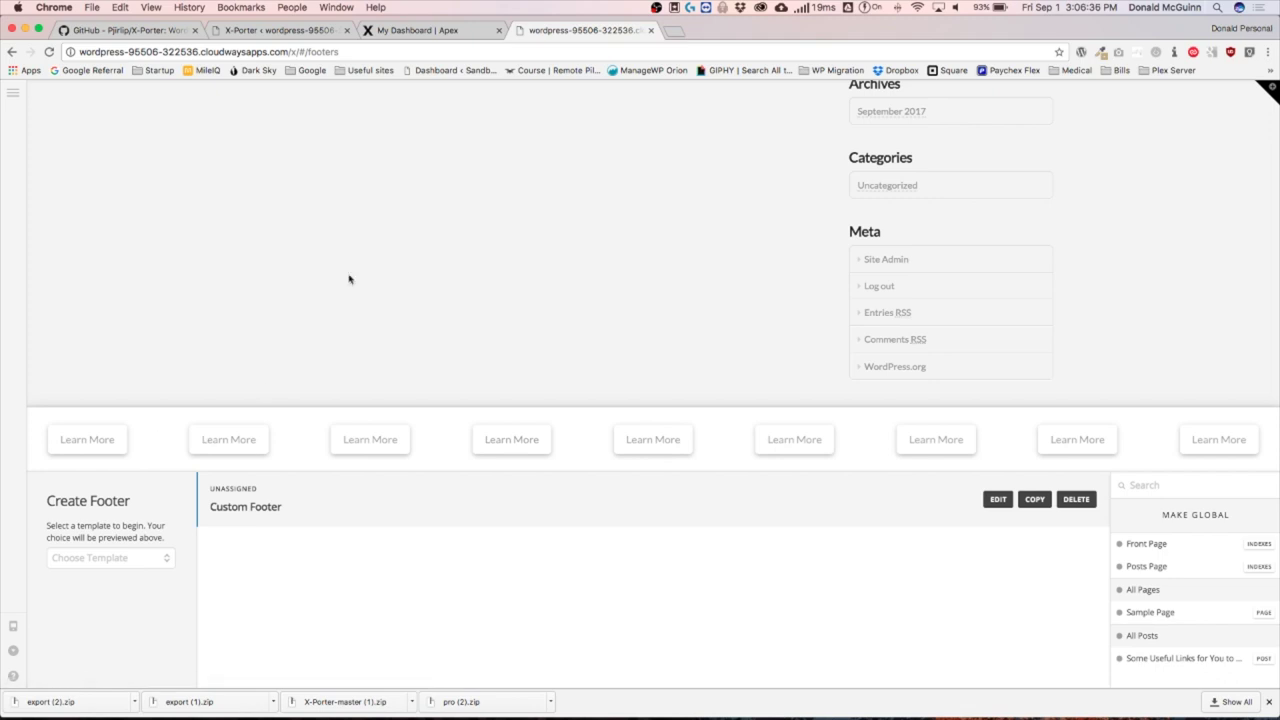
On the original site, create a Blank-template header named 'New Header' and open it in the editor.
{"action": "left_click", "coordinate": [292, 32]}
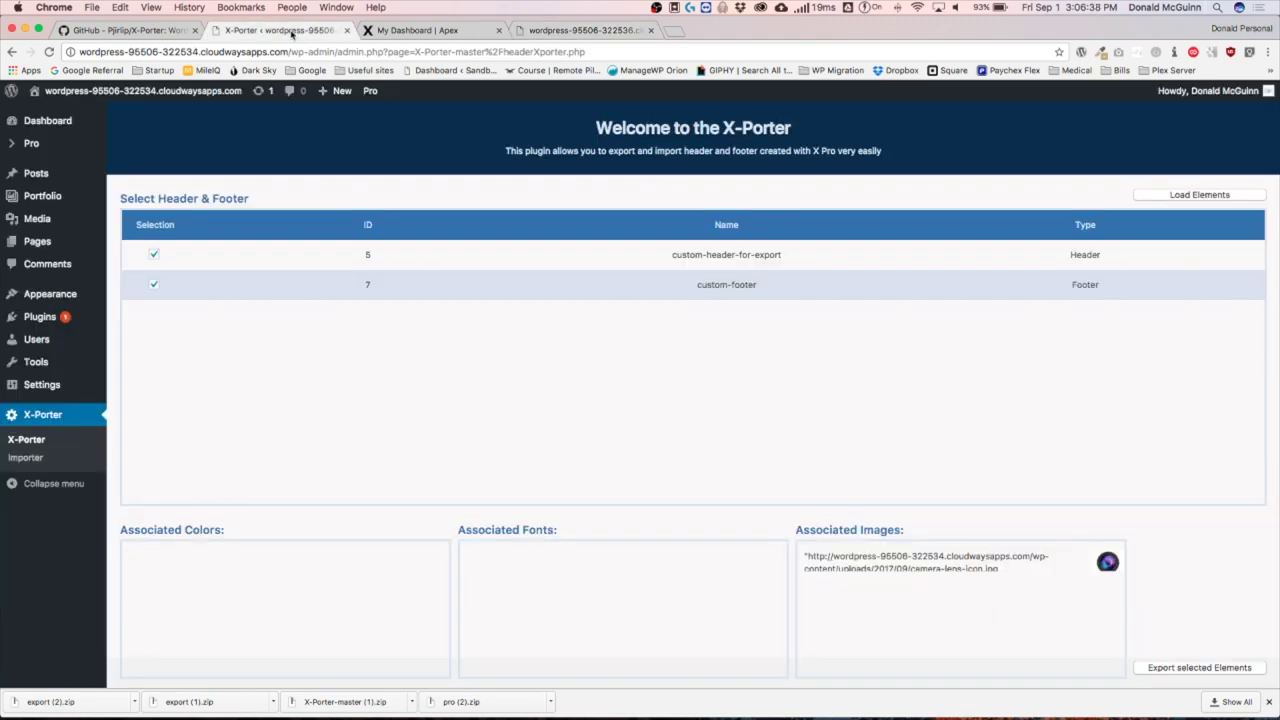
{"action": "mouse_move", "coordinate": [368, 92]}
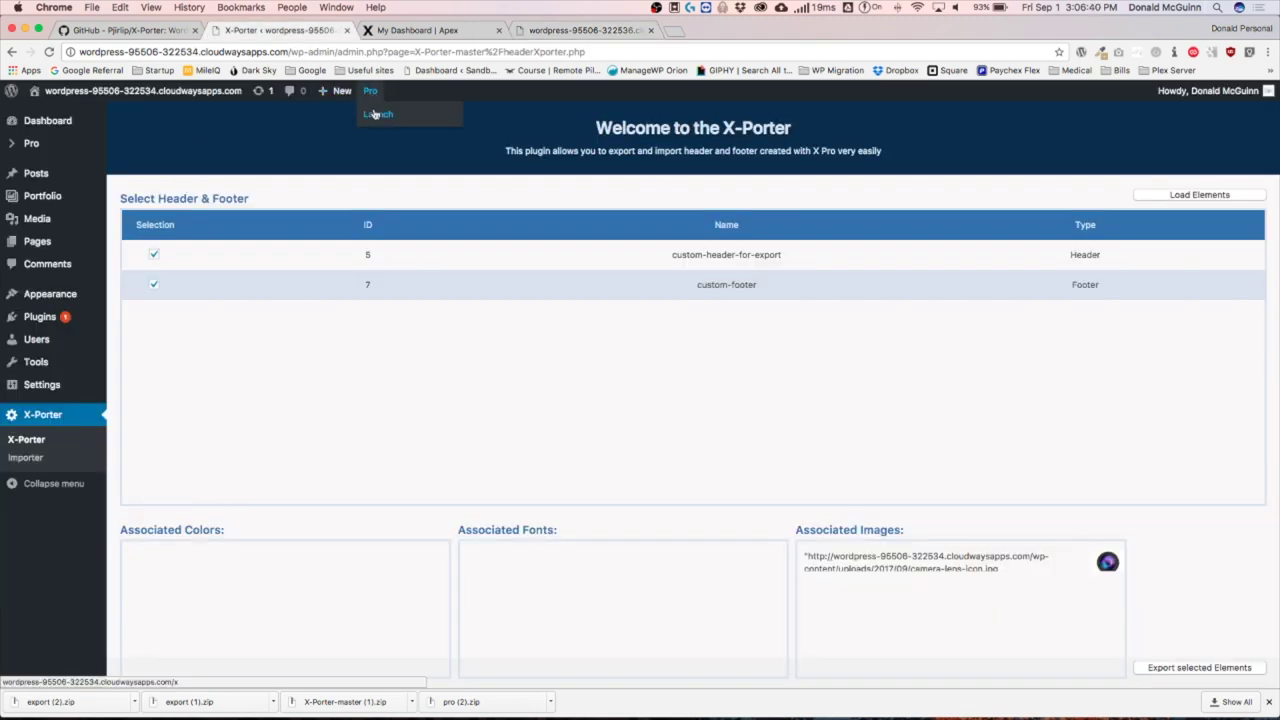
{"action": "left_click", "coordinate": [376, 114]}
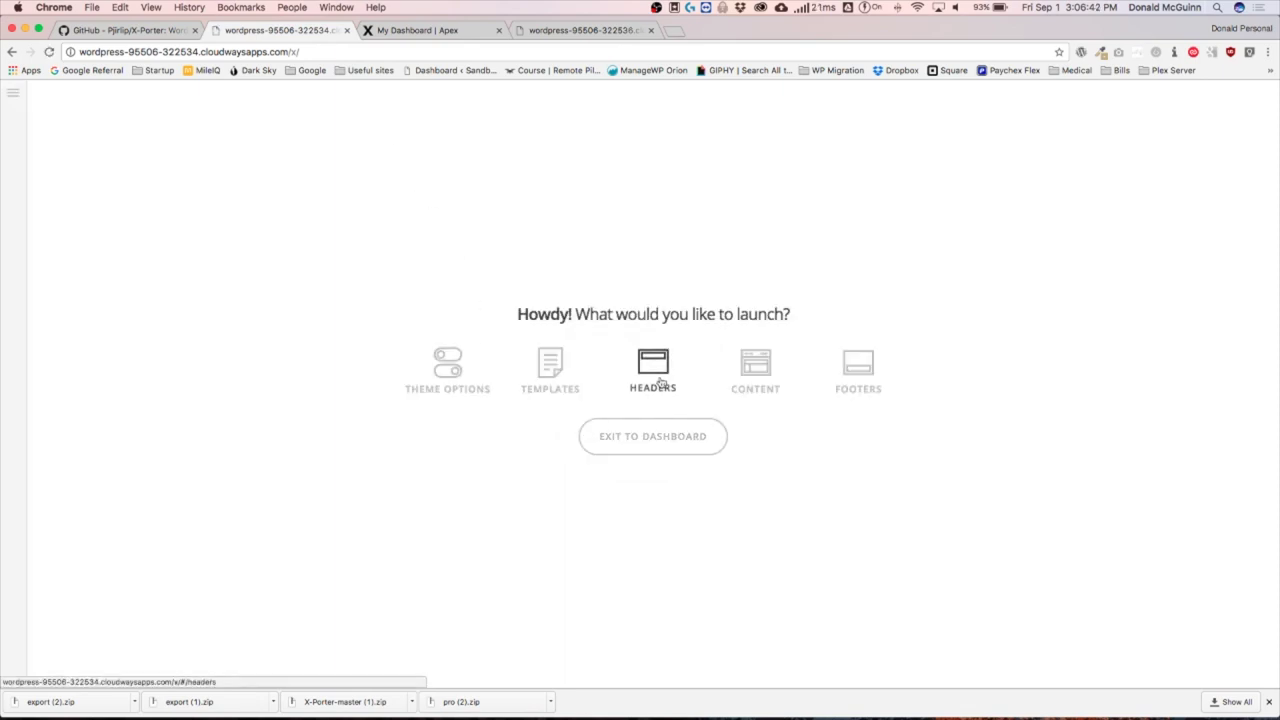
{"action": "left_click", "coordinate": [658, 380]}
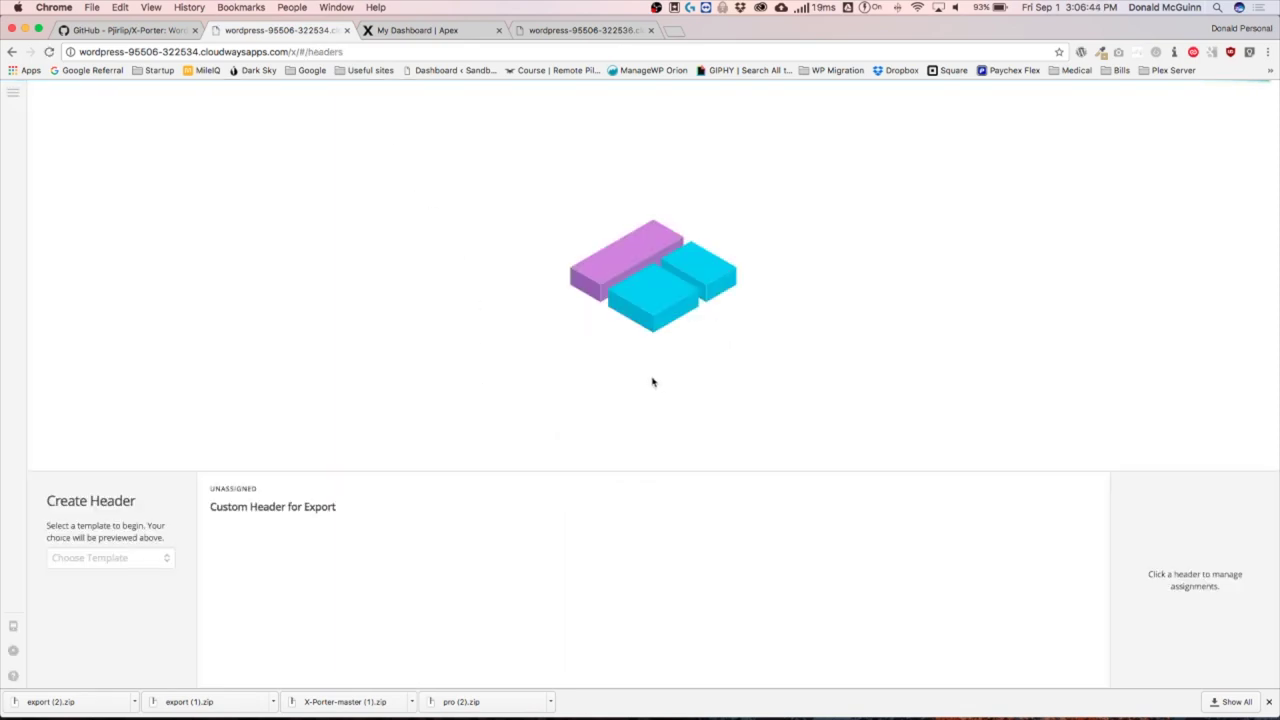
{"action": "left_click", "coordinate": [110, 558]}
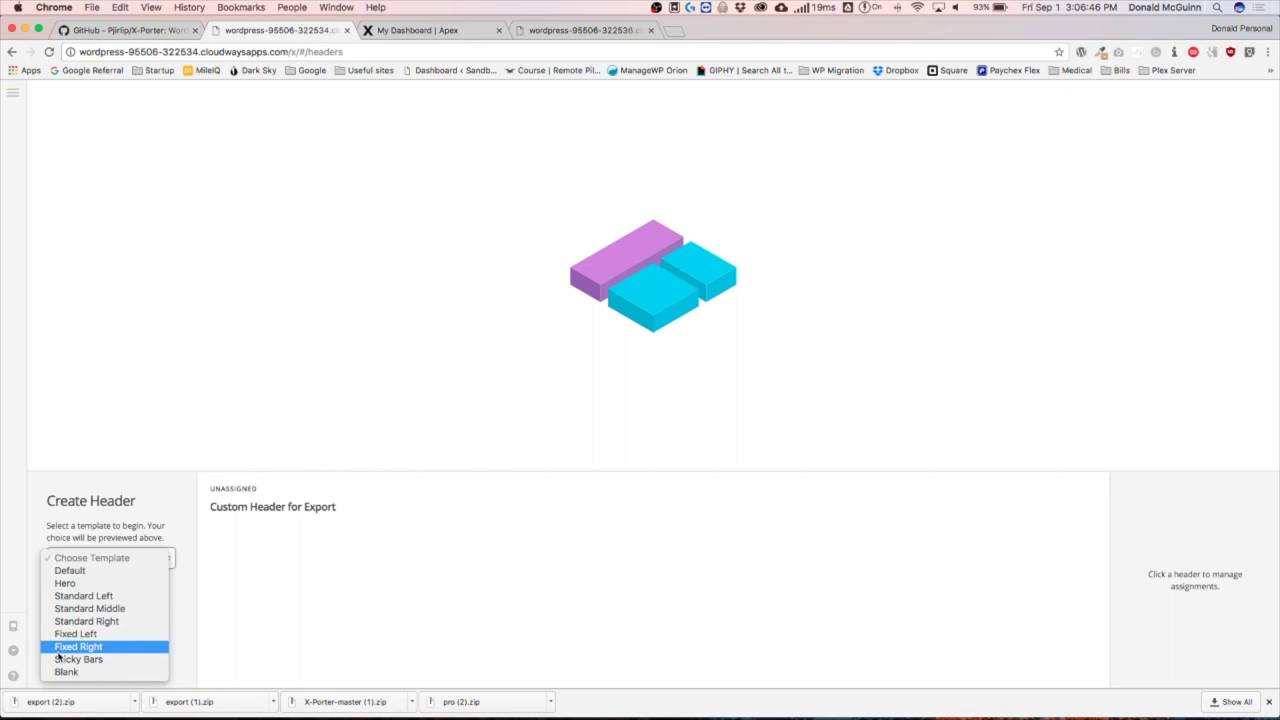
{"action": "left_click", "coordinate": [64, 673]}
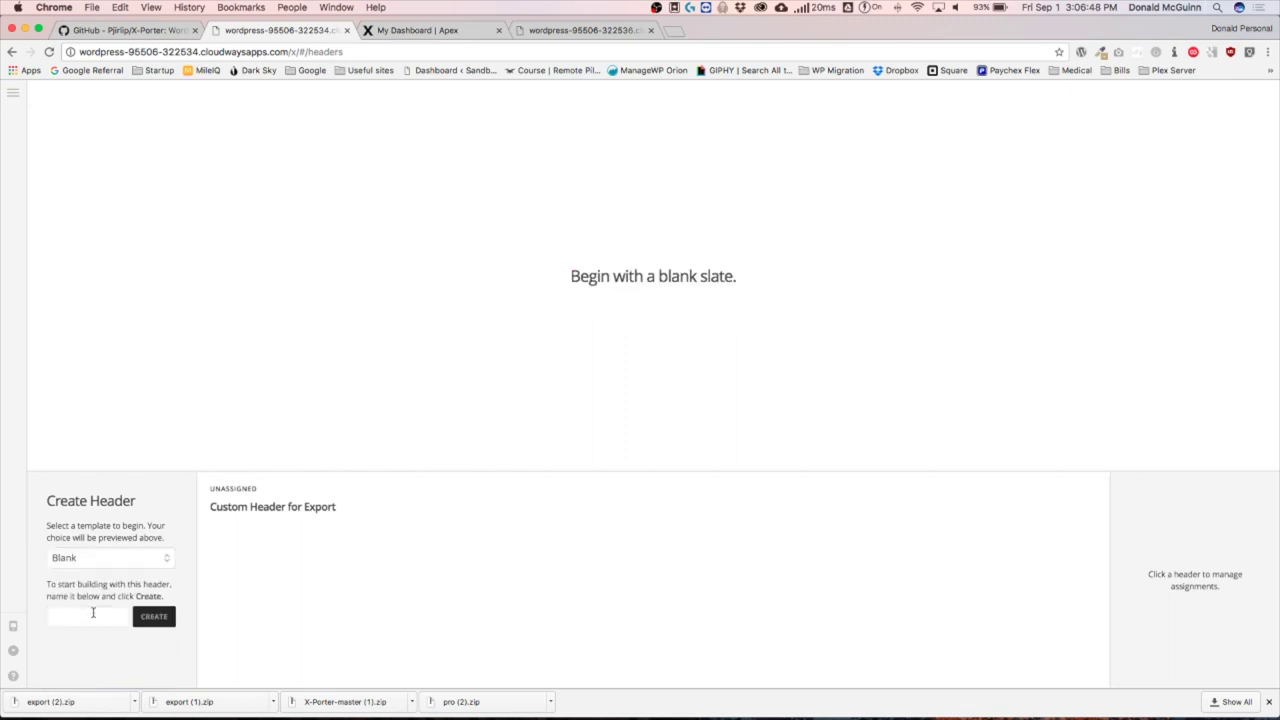
{"action": "type", "text": "New Header"}
{"action": "left_click", "coordinate": [157, 620]}
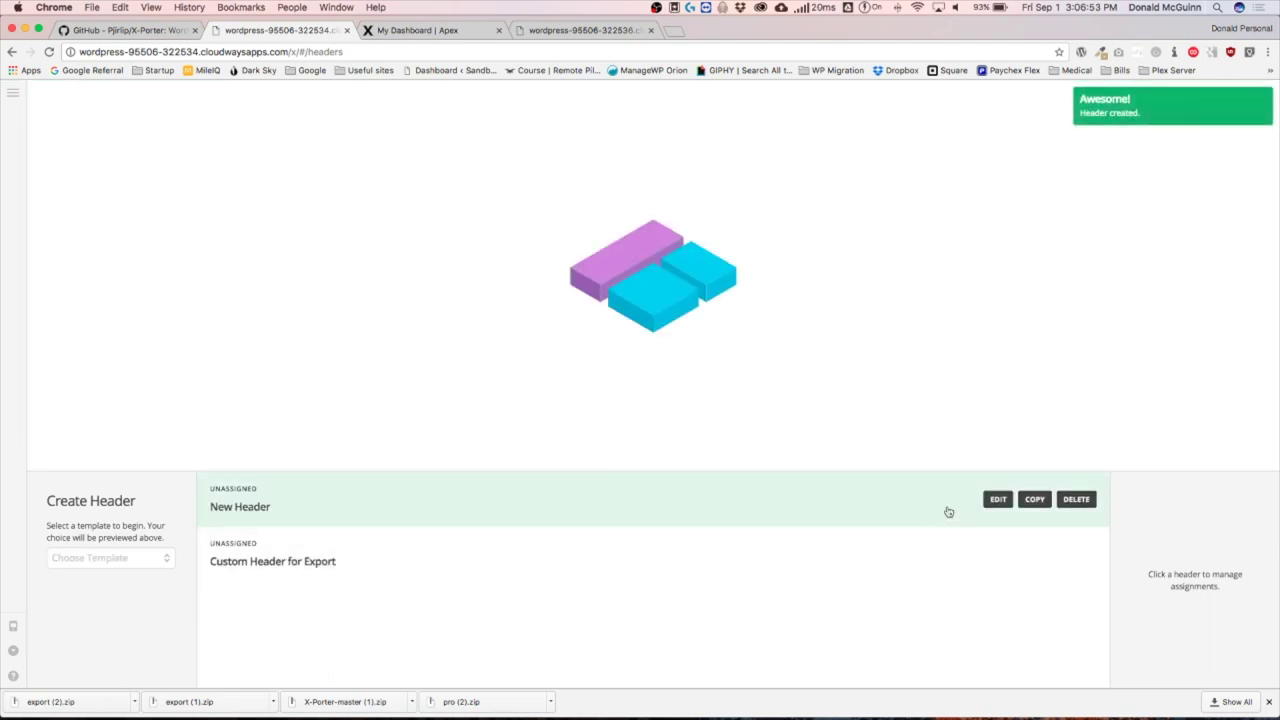
{"action": "left_click", "coordinate": [998, 499]}
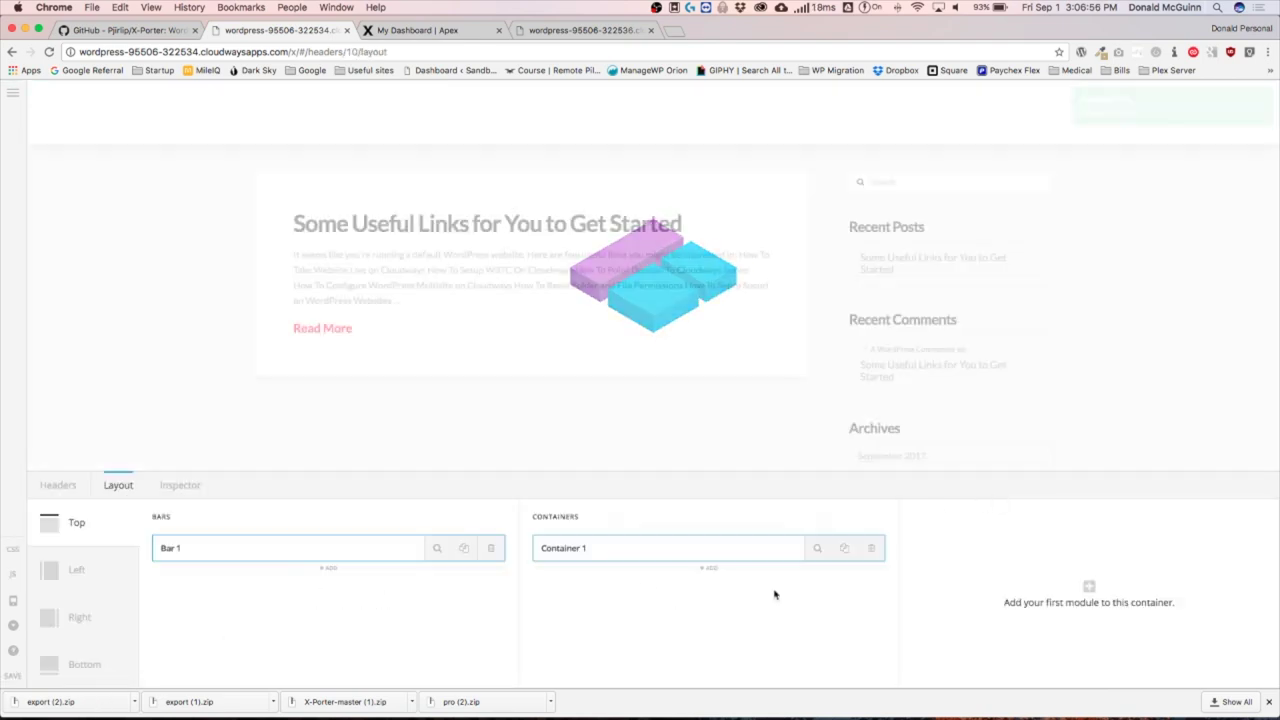
Add Headline, Content Area Modal and Social elements to Container 1.
{"action": "left_click", "coordinate": [1057, 600]}
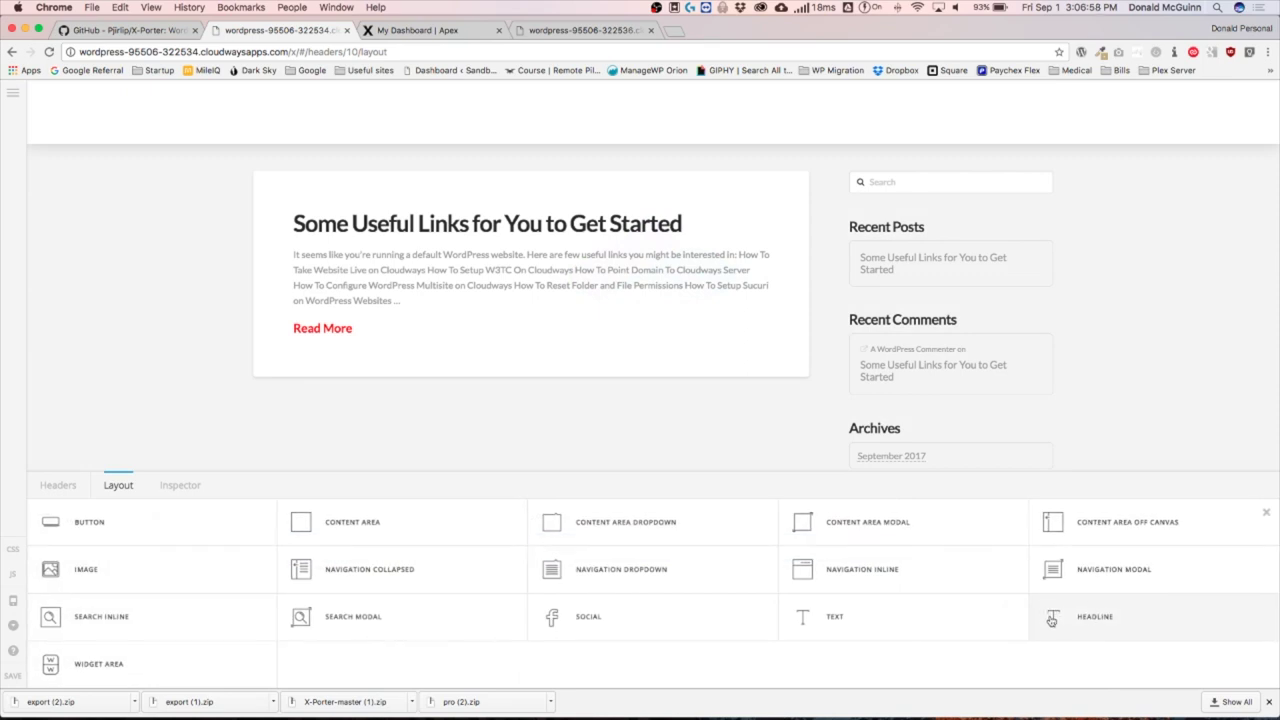
{"action": "left_click", "coordinate": [1052, 620]}
{"action": "left_click", "coordinate": [1086, 574]}
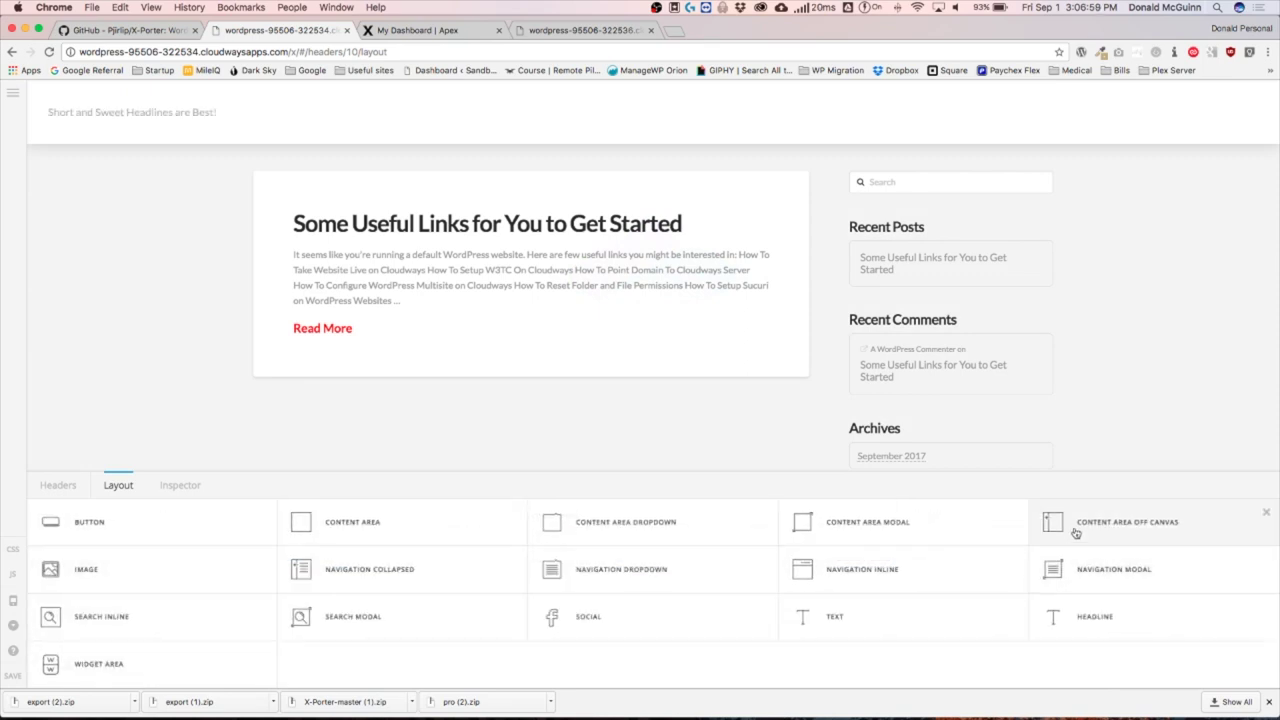
{"action": "left_click", "coordinate": [995, 530]}
{"action": "left_click", "coordinate": [1080, 610]}
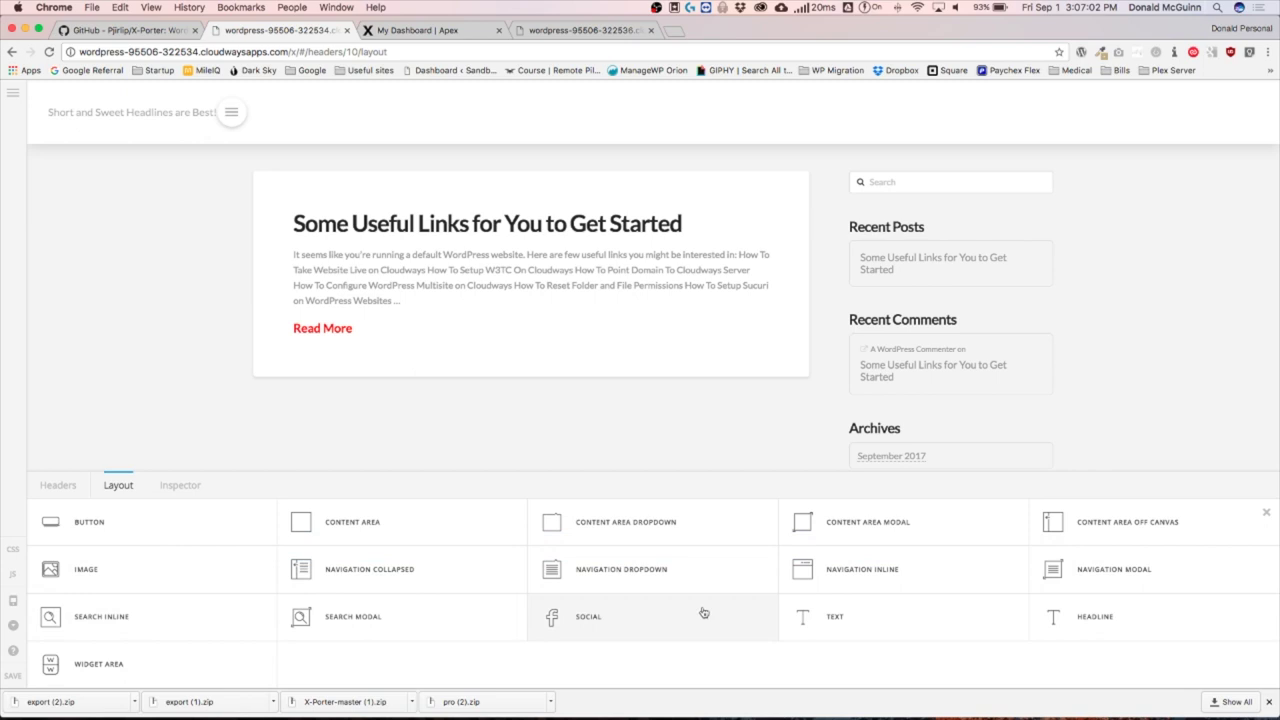
{"action": "left_click", "coordinate": [594, 618]}
Duplicate the social, modal and headline elements, then save the header.
{"action": "left_click", "coordinate": [1226, 623]}
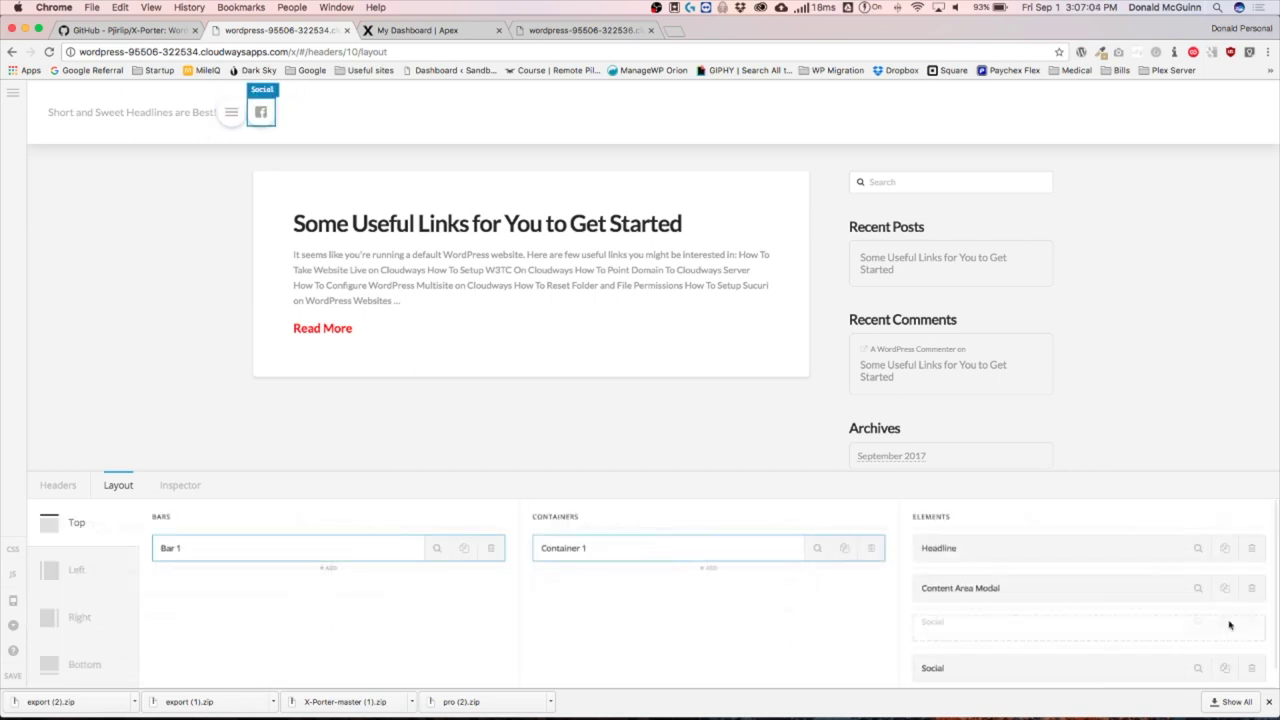
{"action": "left_click", "coordinate": [1227, 627]}
{"action": "left_click", "coordinate": [1226, 588]}
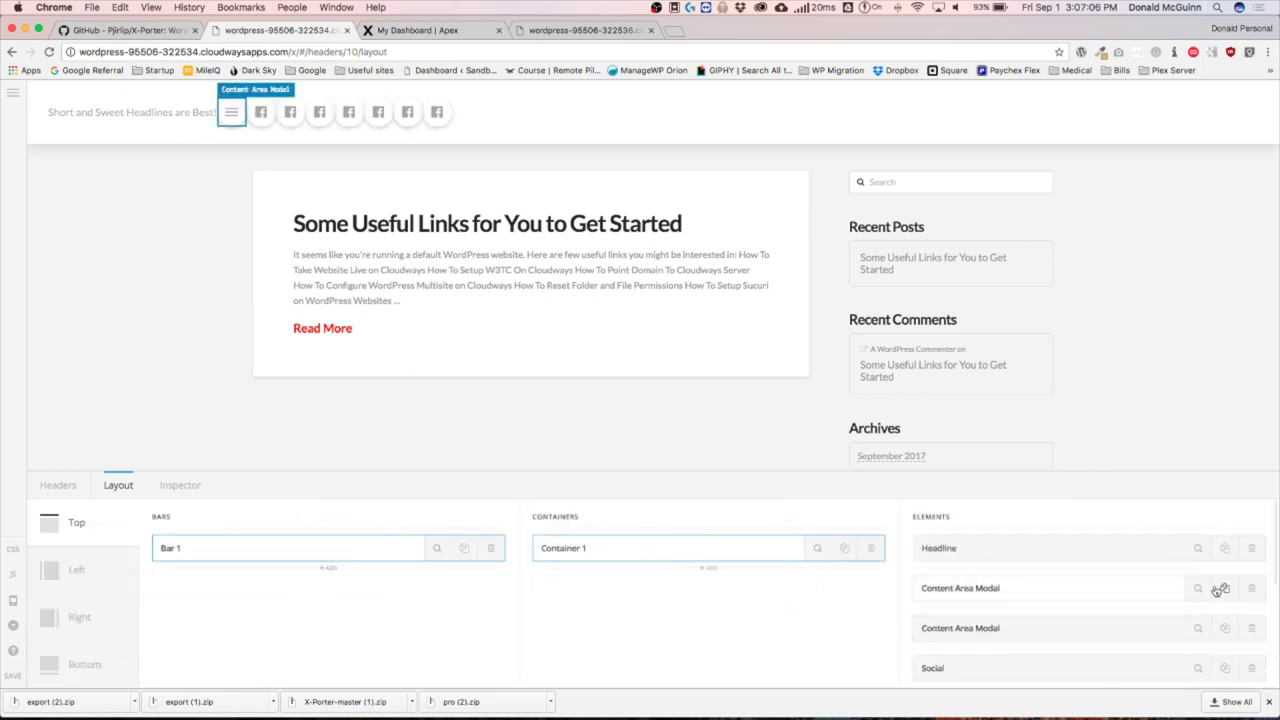
{"action": "left_click", "coordinate": [1226, 548]}
{"action": "left_click", "coordinate": [1226, 548]}
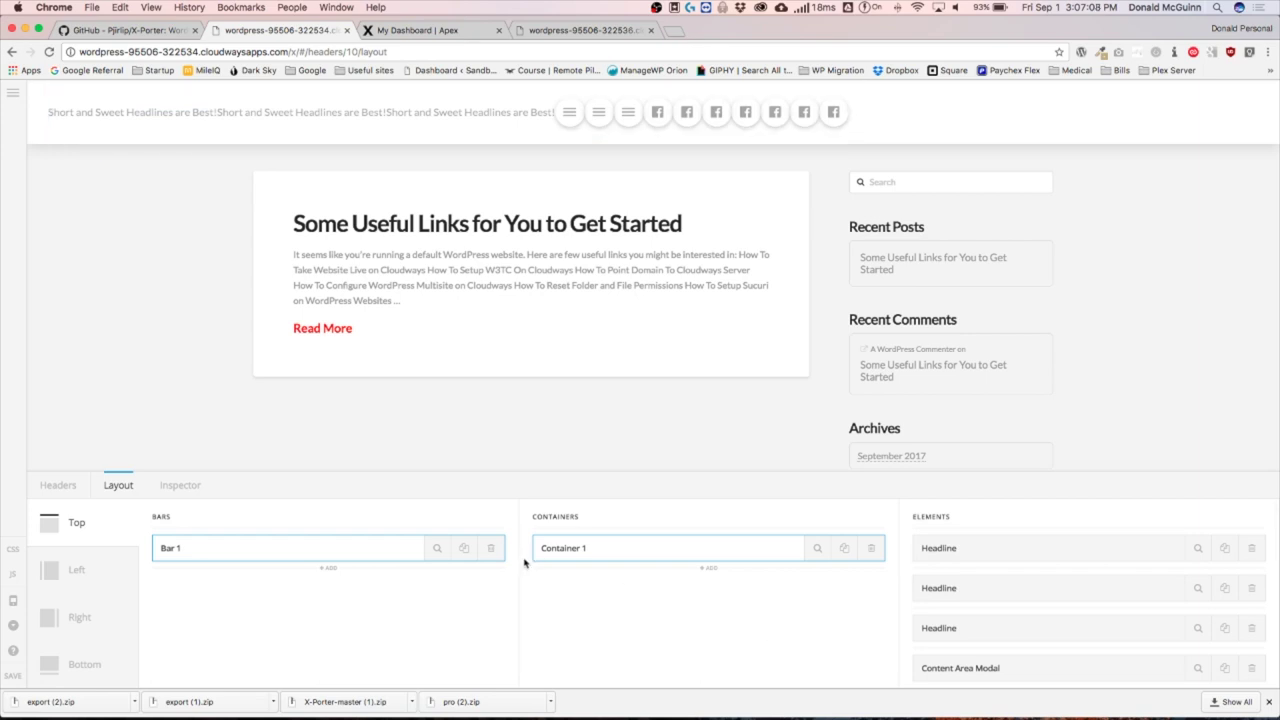
{"action": "left_click", "coordinate": [12, 676]}
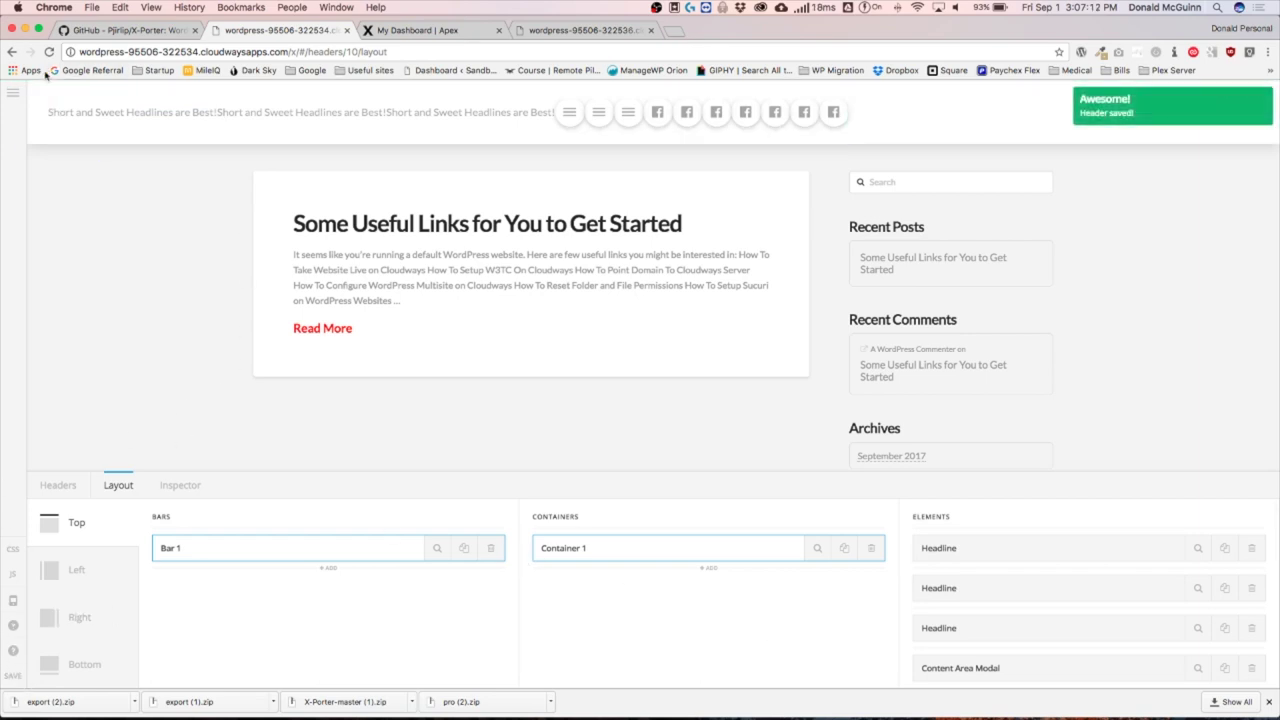
{"action": "left_click", "coordinate": [13, 92]}
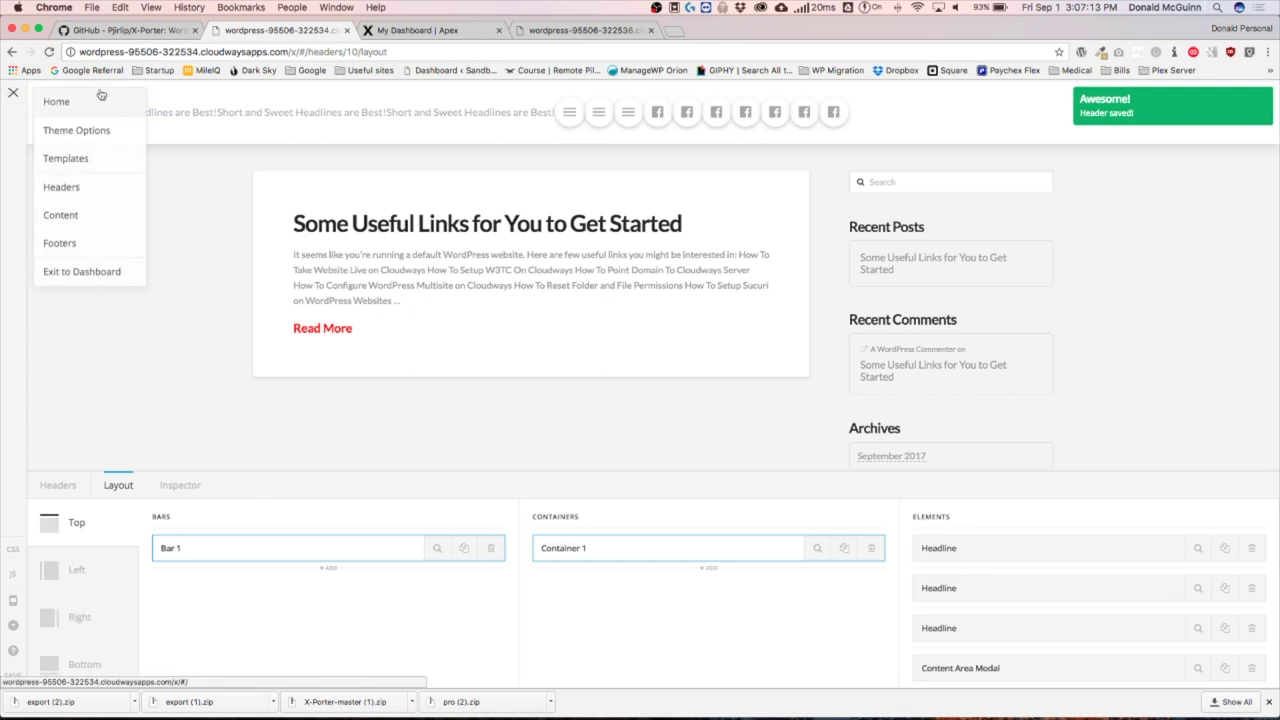
Back on the dashboard, load X-Porter elements, export new-header (ID 10), and download export (3).zip.
{"action": "left_click", "coordinate": [89, 277]}
{"action": "mouse_move", "coordinate": [42, 463]}
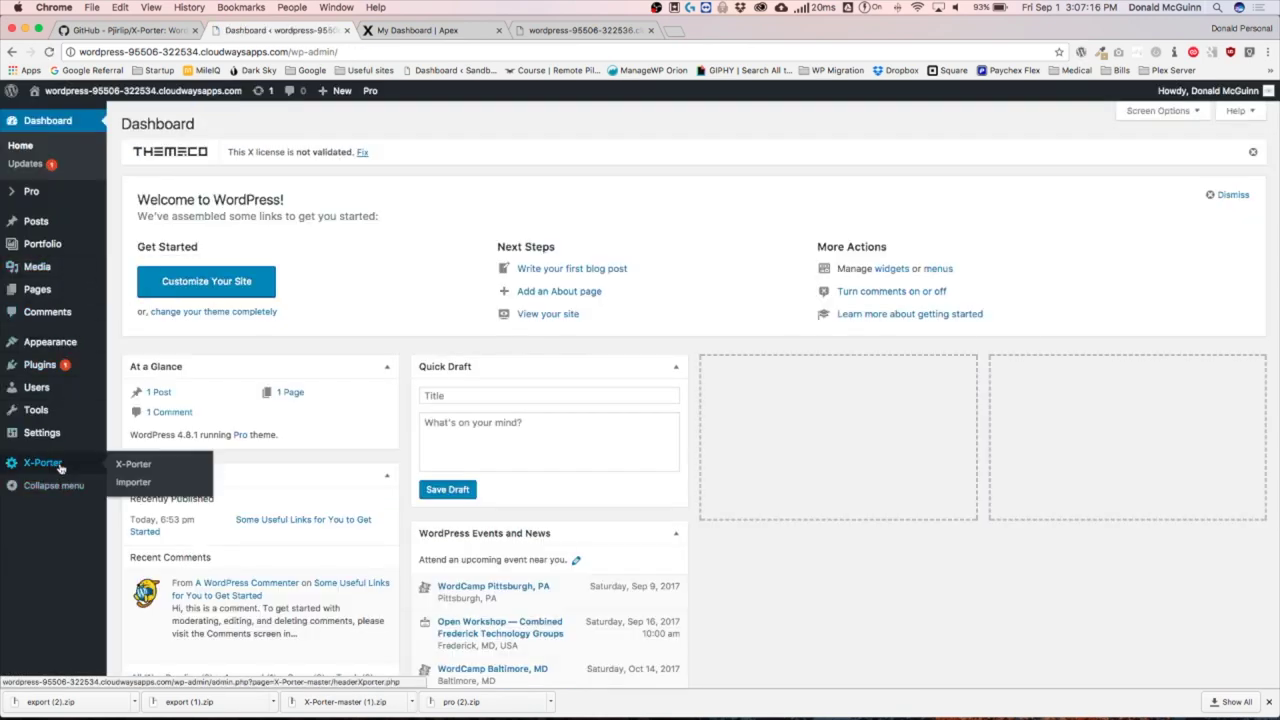
{"action": "left_click", "coordinate": [138, 465]}
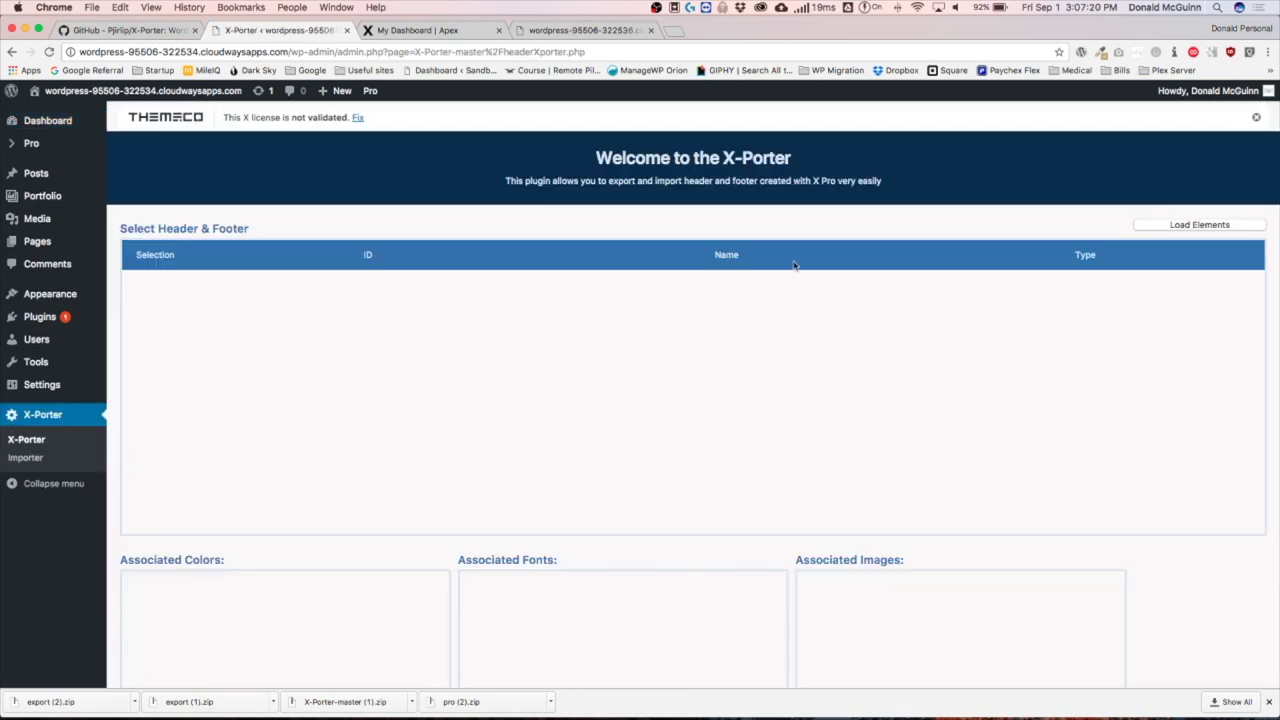
{"action": "left_click", "coordinate": [1203, 226]}
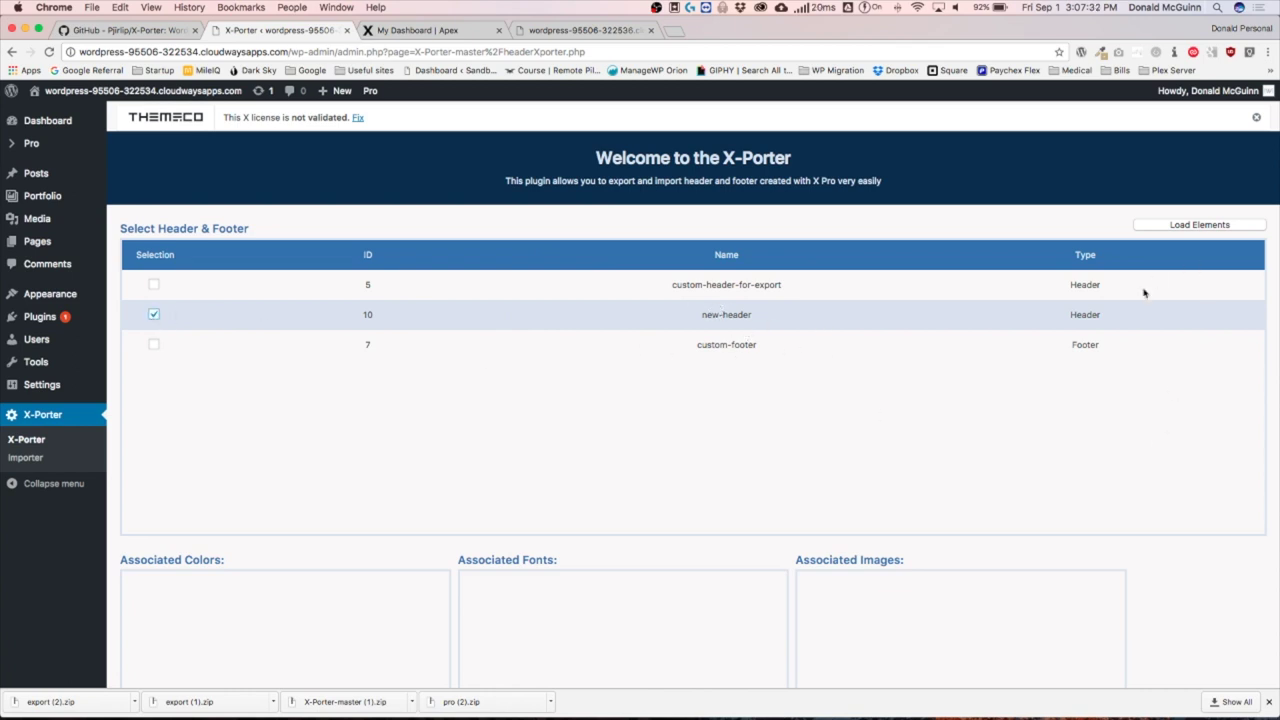
{"action": "scroll", "coordinate": [1135, 298], "scroll_direction": "down", "scroll_amount": 2}
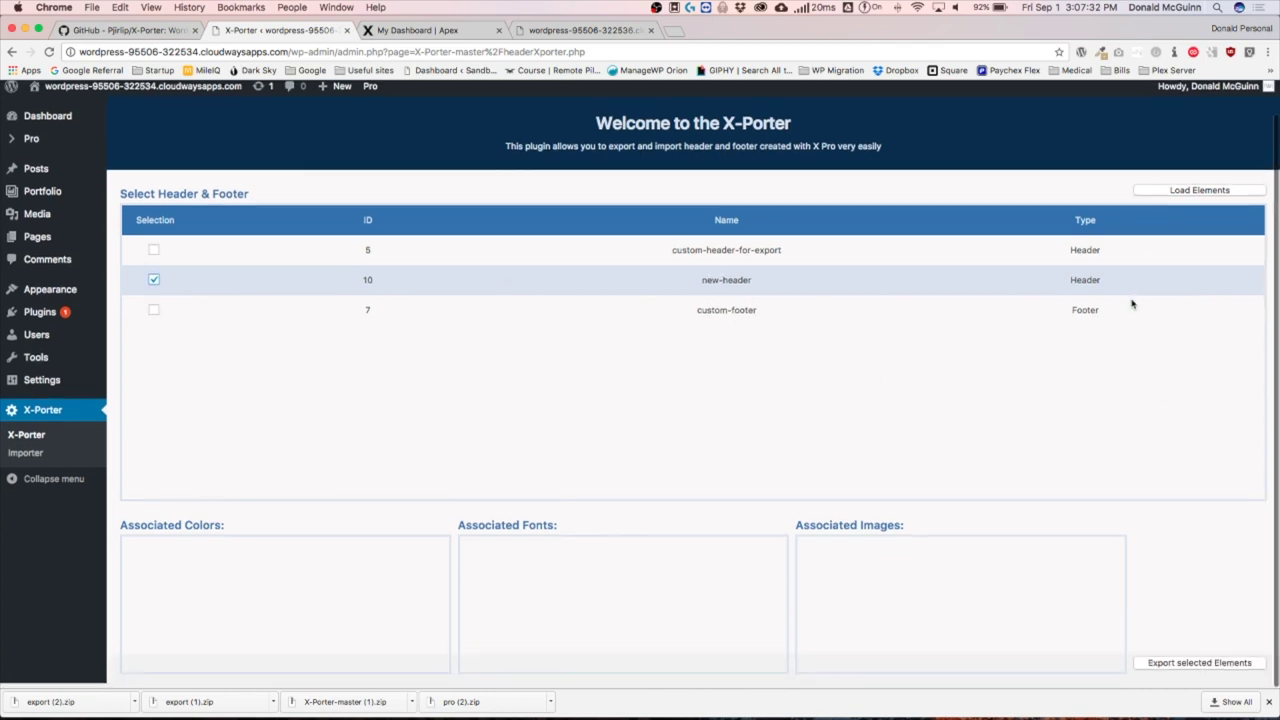
{"action": "left_click", "coordinate": [1172, 669]}
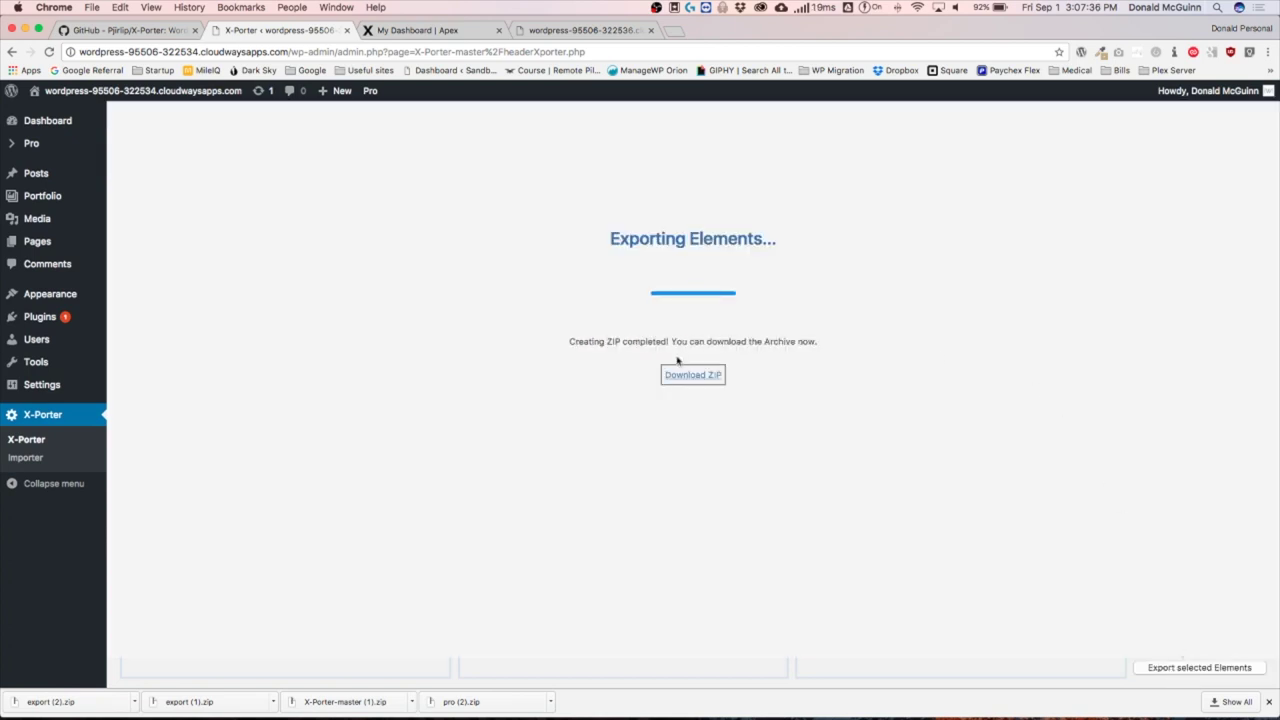
{"action": "left_click", "coordinate": [696, 379]}
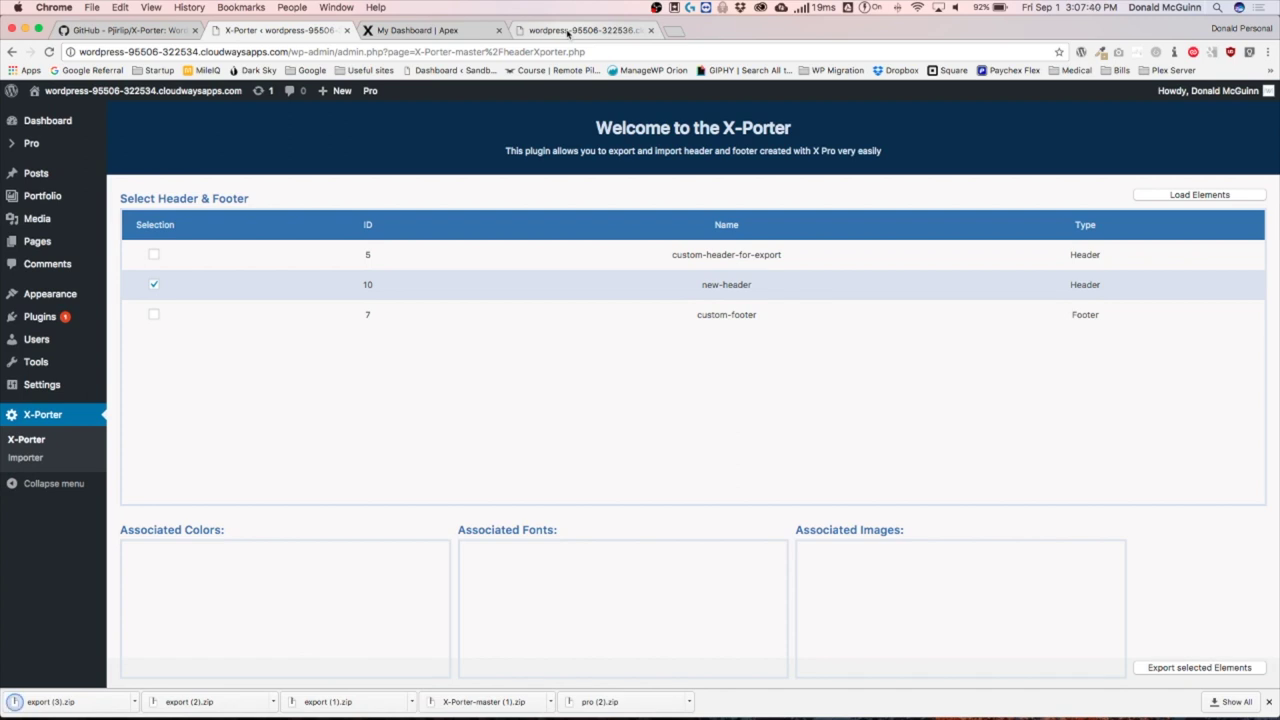
On the second site, go from the builder to the dashboard and open the X-Porter Importer.
{"action": "left_click", "coordinate": [568, 32]}
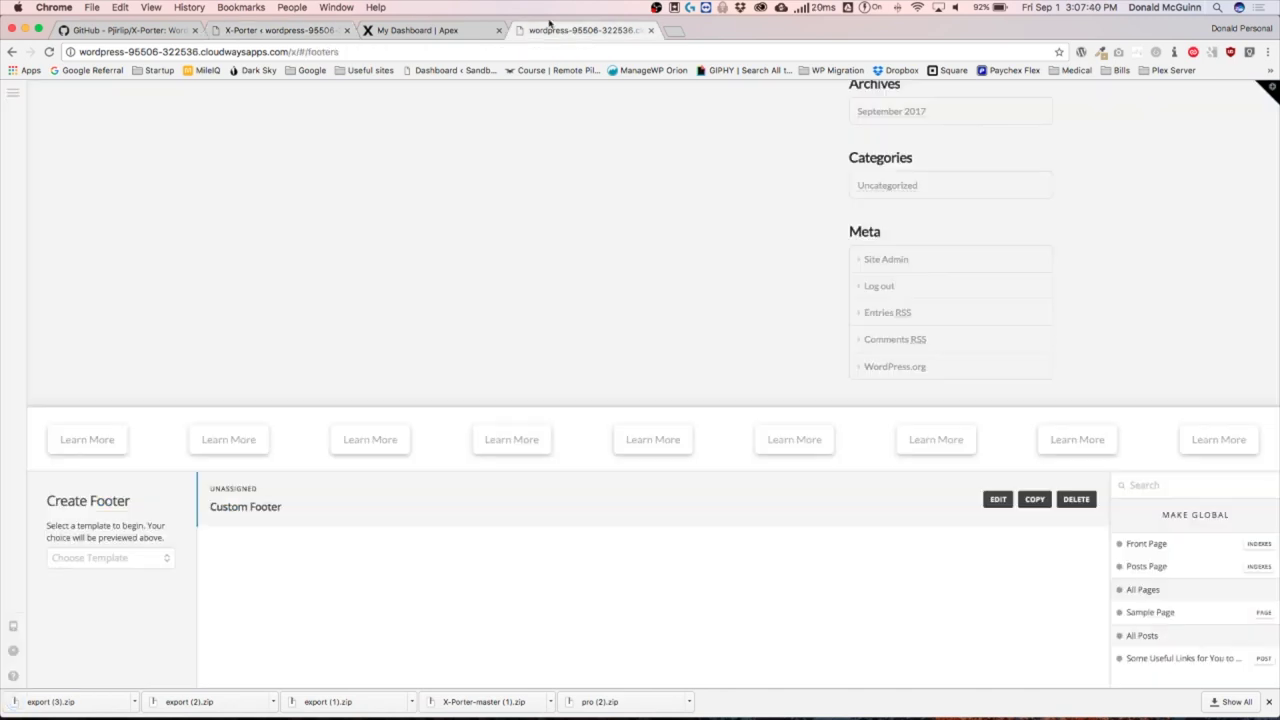
{"action": "left_click", "coordinate": [14, 92]}
{"action": "left_click", "coordinate": [101, 271]}
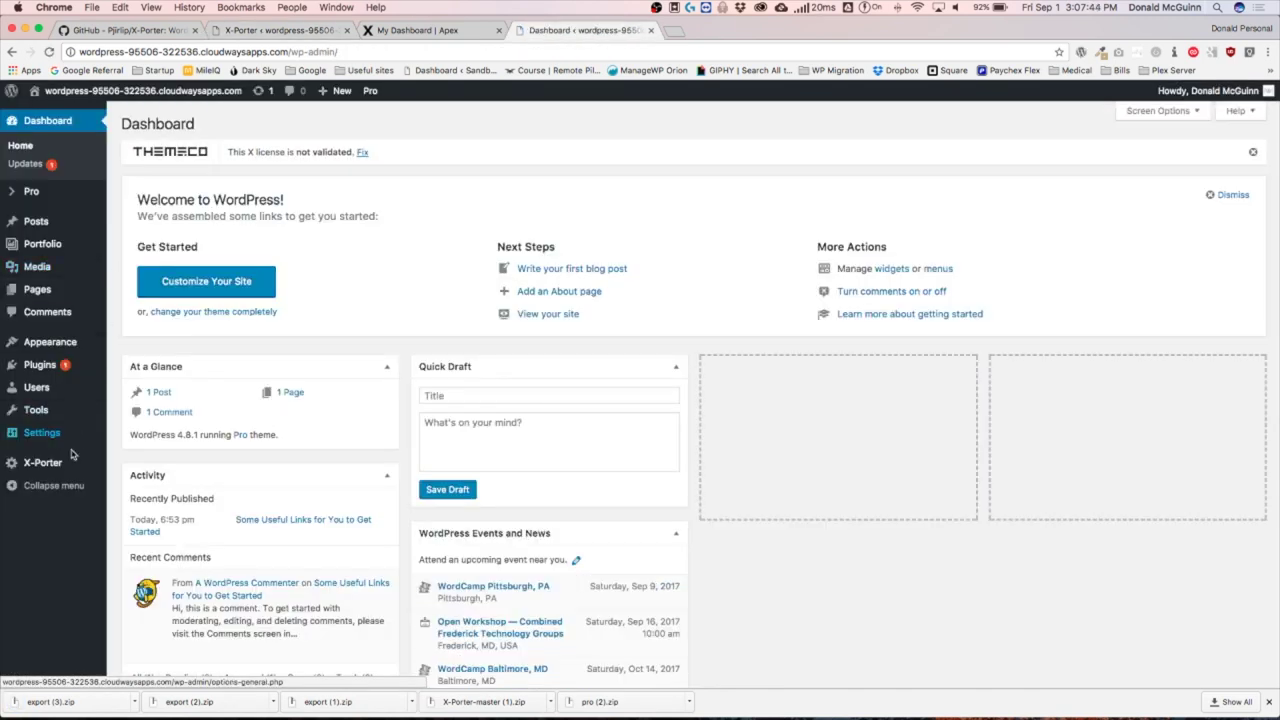
{"action": "mouse_move", "coordinate": [80, 465]}
{"action": "left_click", "coordinate": [131, 484]}
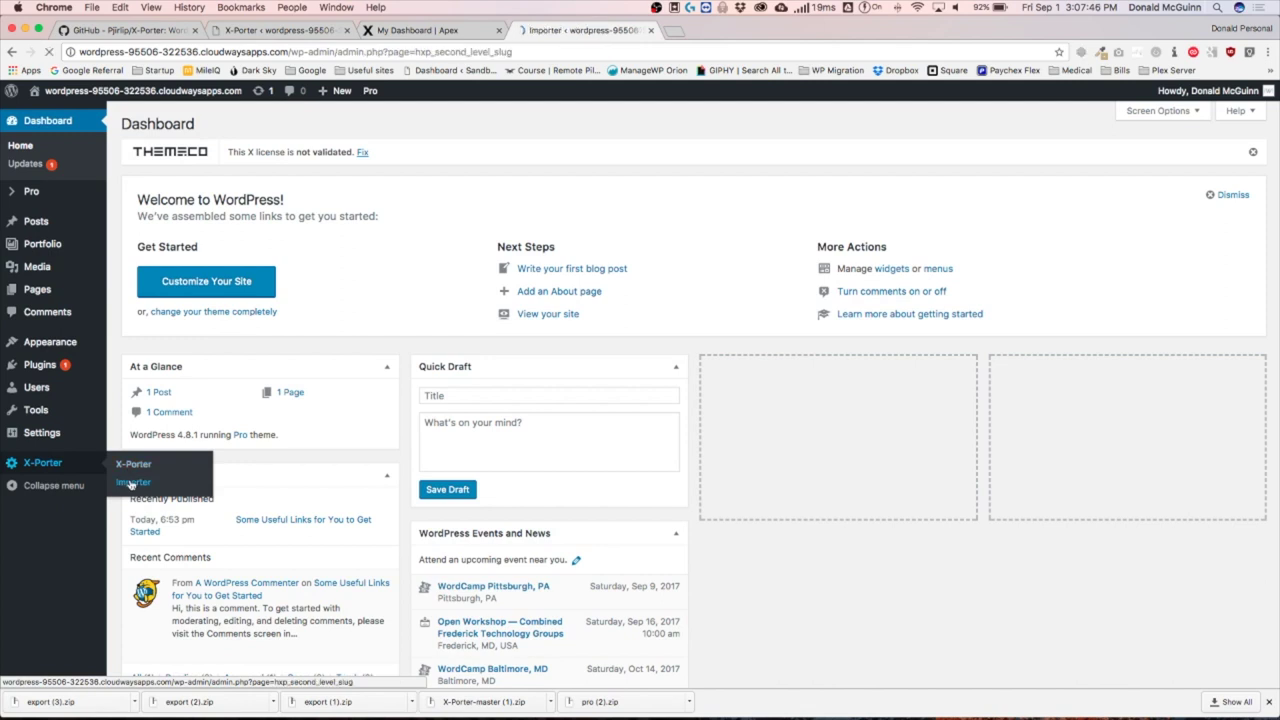
Import export (3).zip with X-Porter and dismiss the completion message.
{"action": "left_click_drag", "start_coordinate": [62, 708], "coordinate": [410, 323]}
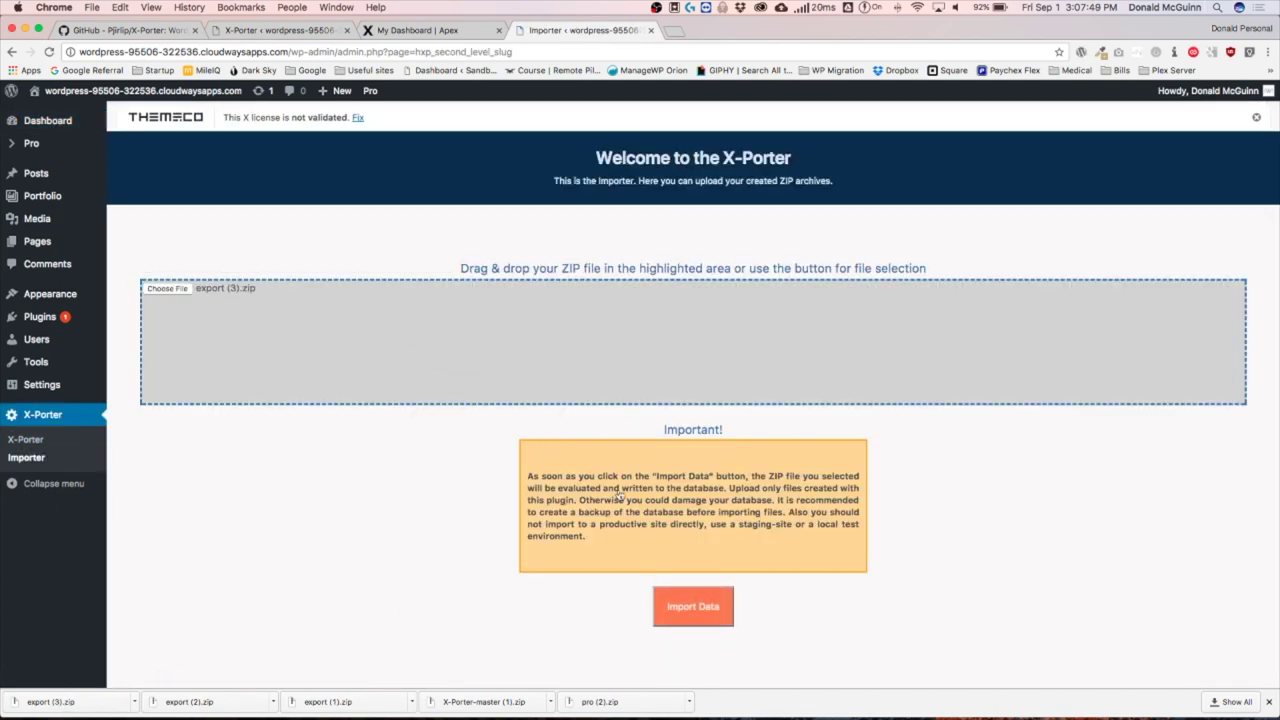
{"action": "left_click", "coordinate": [705, 608]}
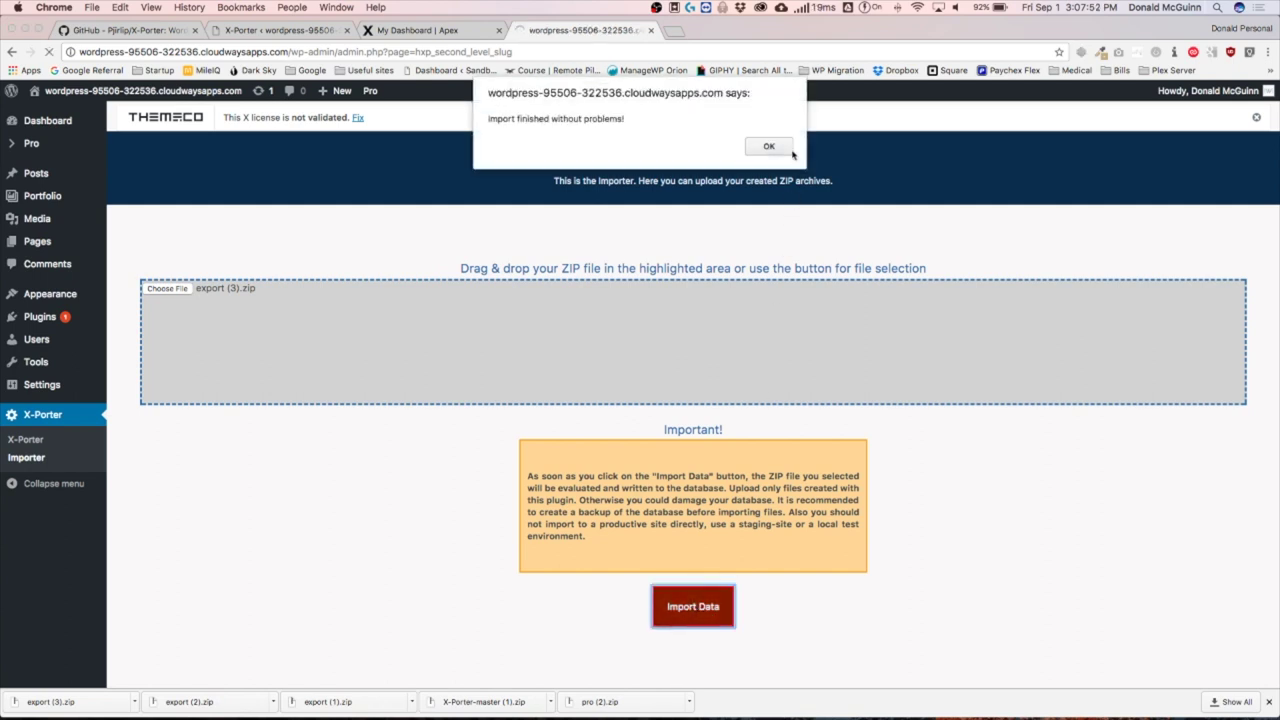
{"action": "left_click", "coordinate": [769, 146]}
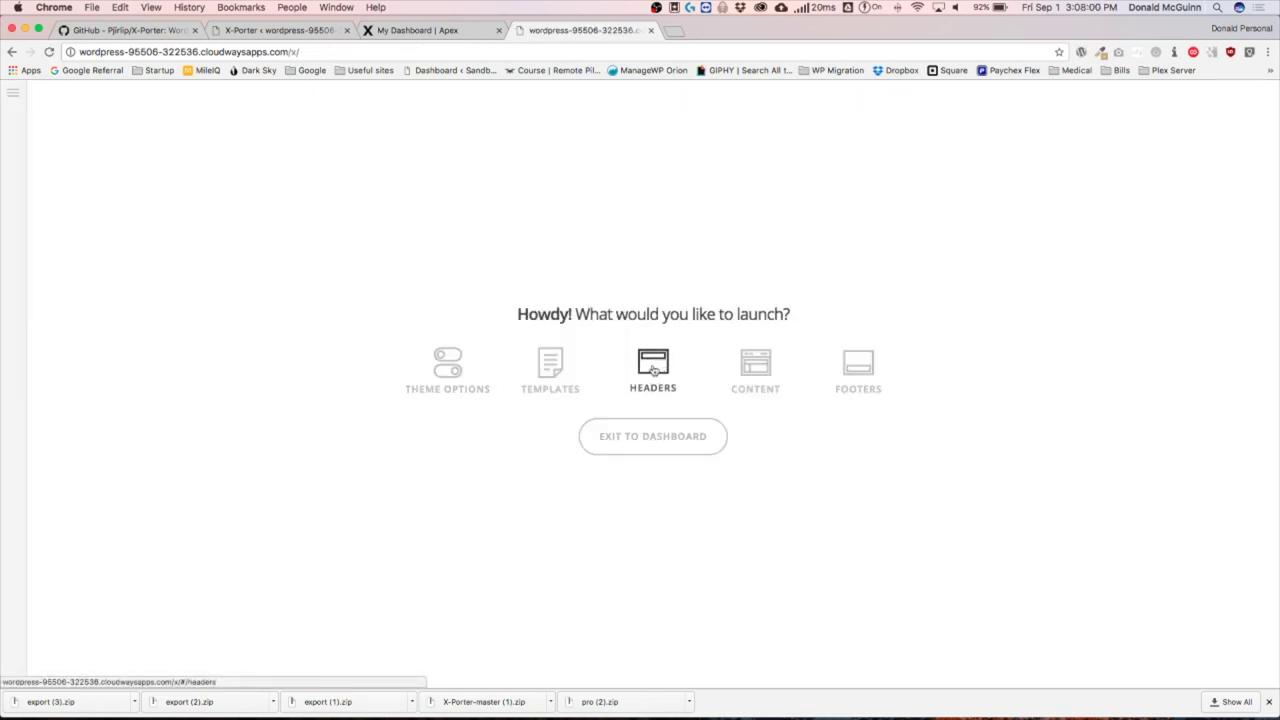
Check the imported New Header under Headers, then view the camera-lens-icon image in the Media Library.
{"action": "left_click", "coordinate": [653, 369]}
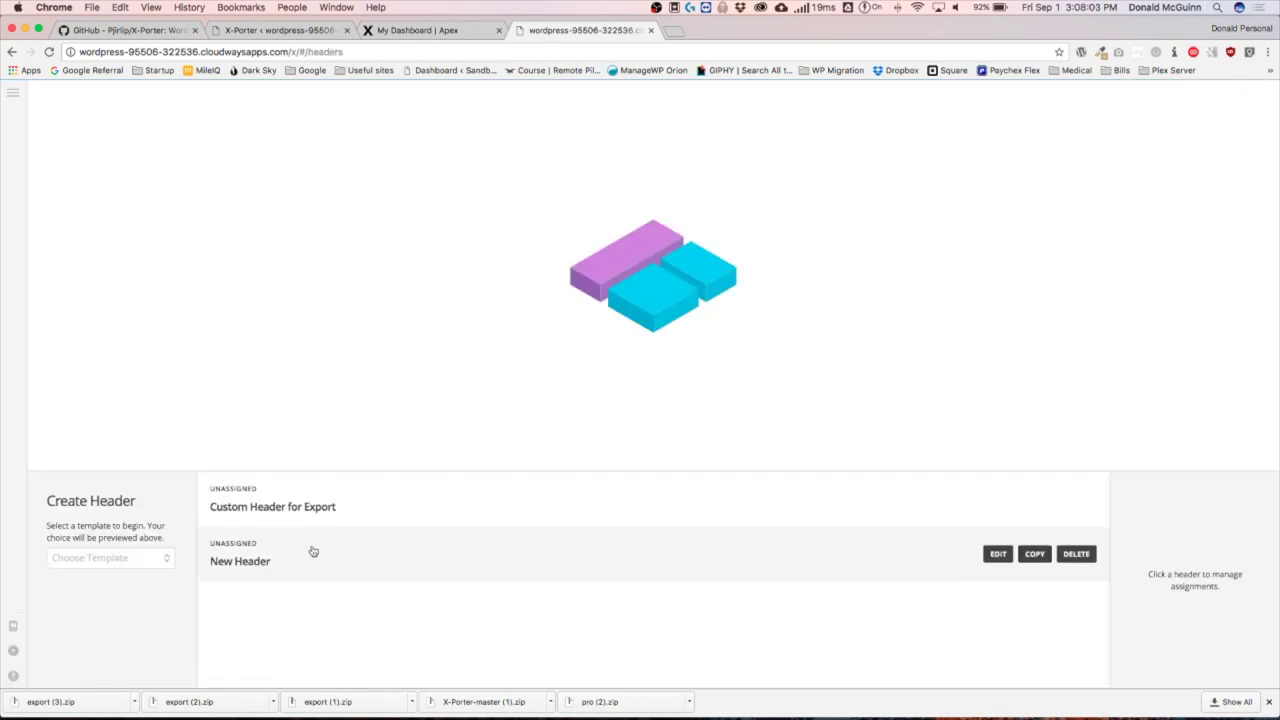
{"action": "left_click", "coordinate": [313, 551]}
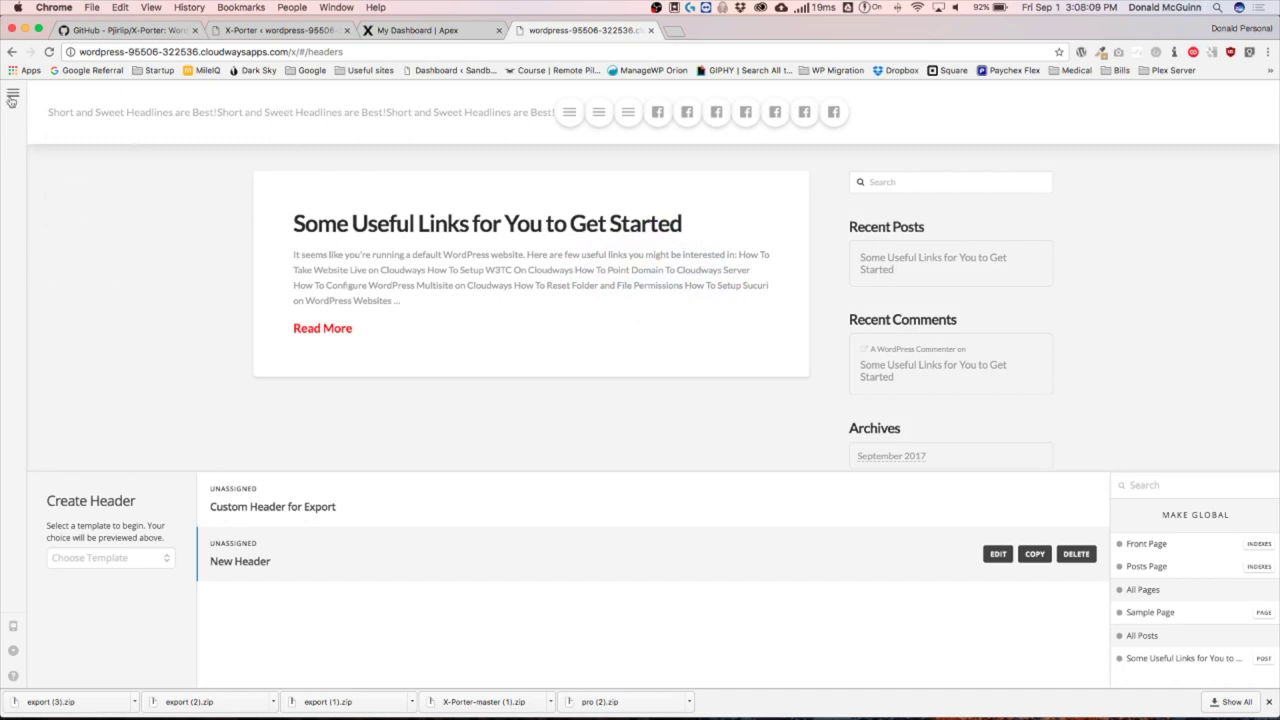
{"action": "mouse_move", "coordinate": [13, 92]}
{"action": "left_click", "coordinate": [75, 274]}
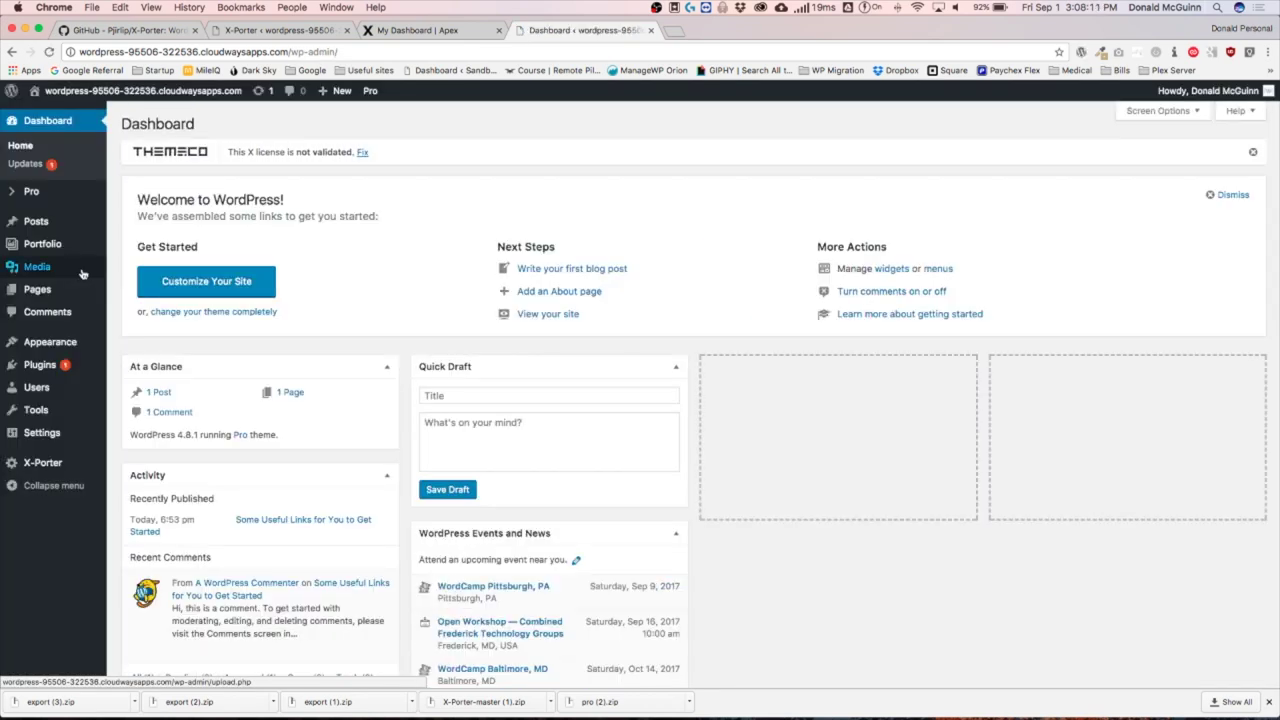
{"action": "left_click", "coordinate": [55, 273]}
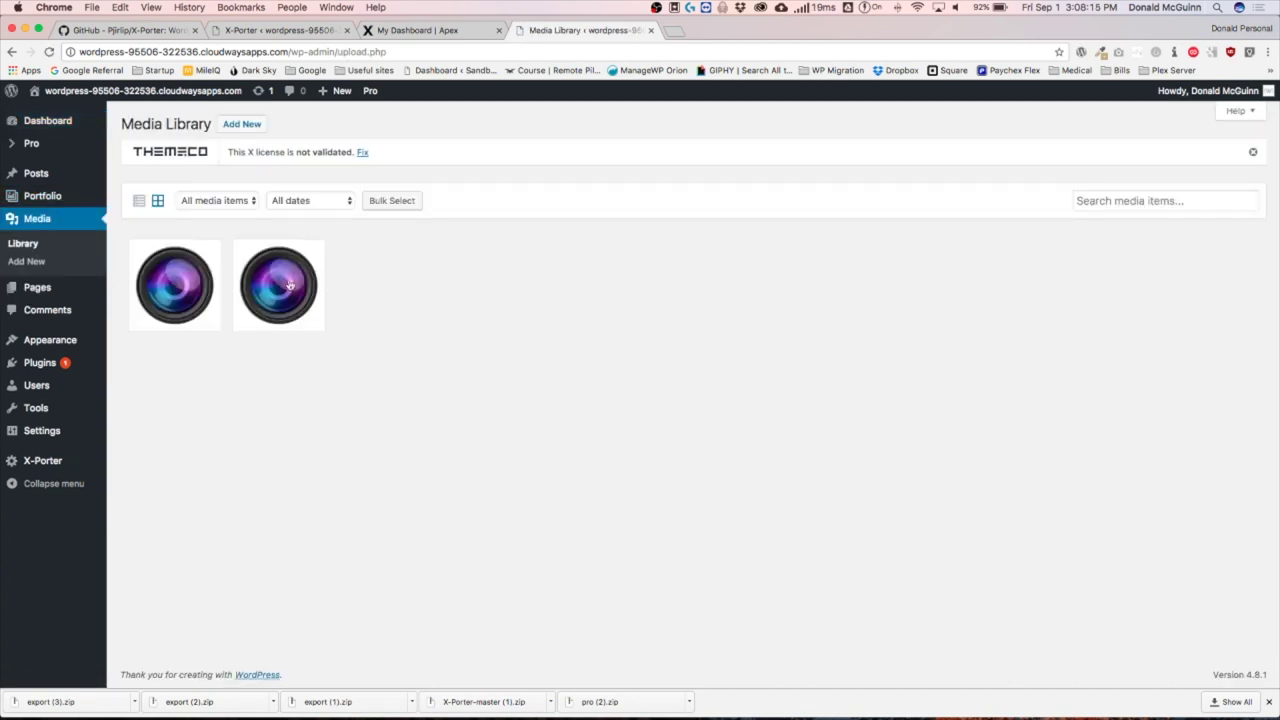
{"action": "left_click", "coordinate": [281, 293]}
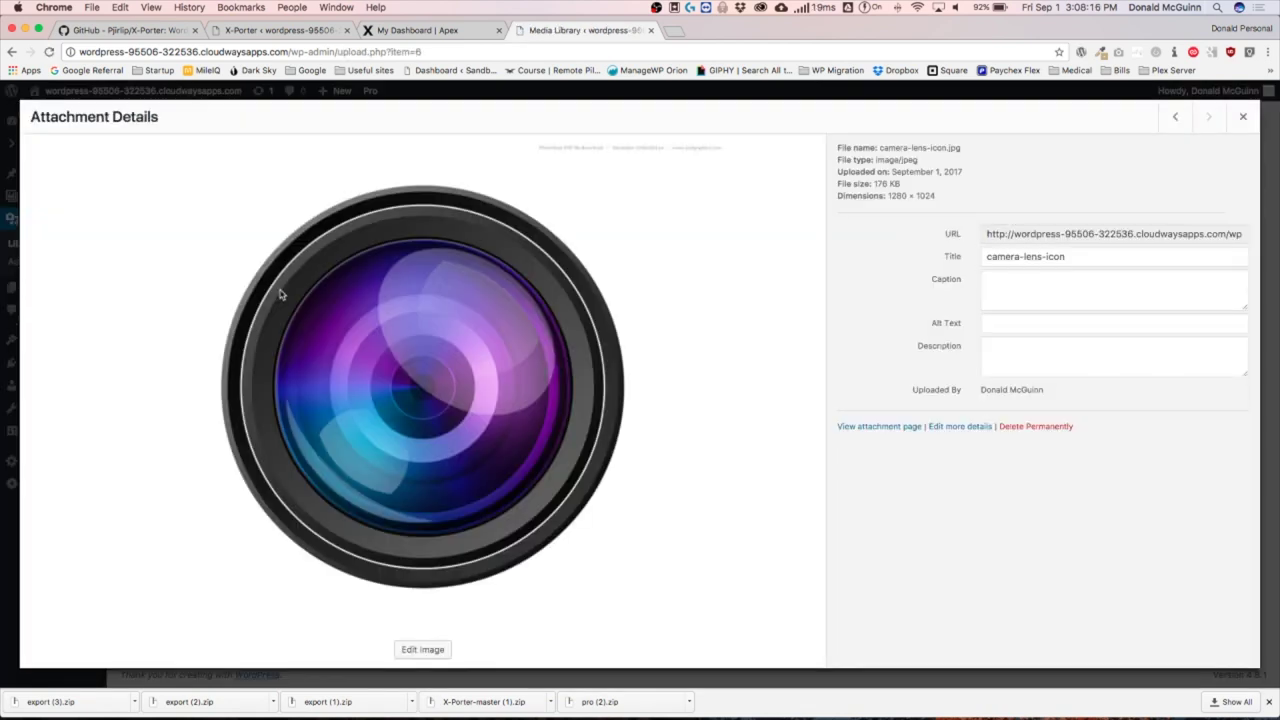
{"action": "left_click", "coordinate": [1243, 118]}
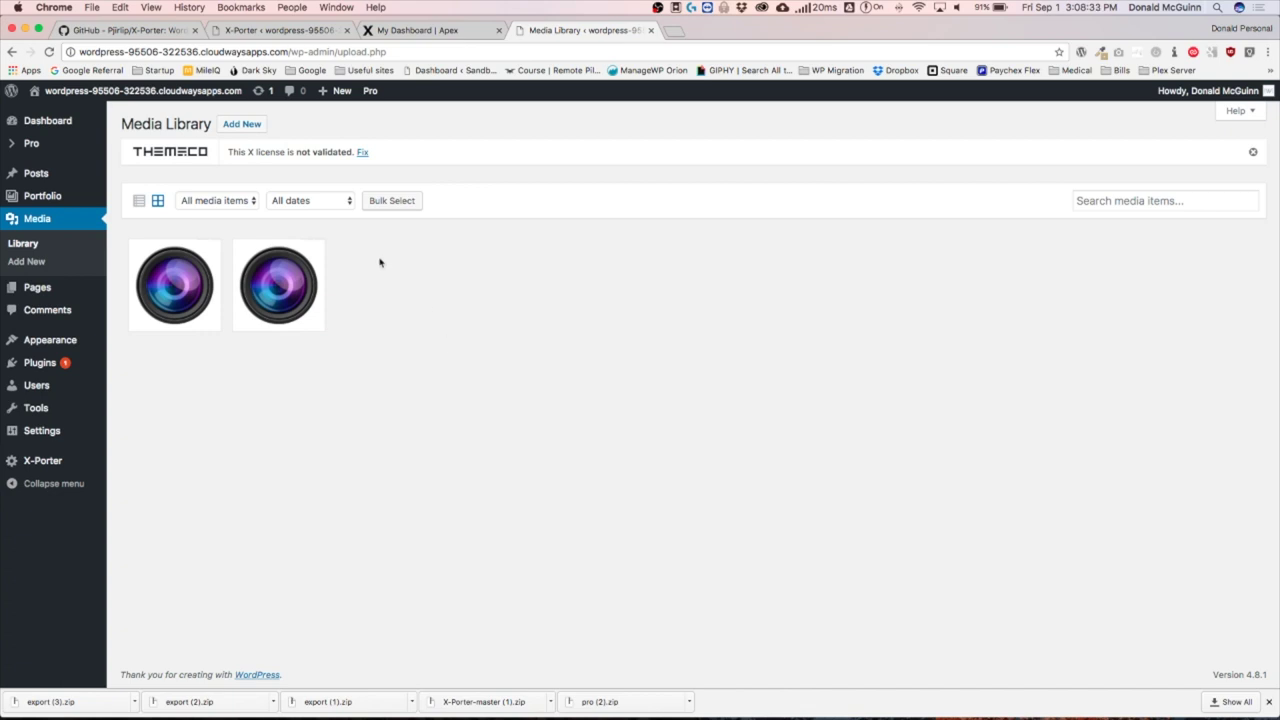
{"action": "left_click", "coordinate": [157, 31]}
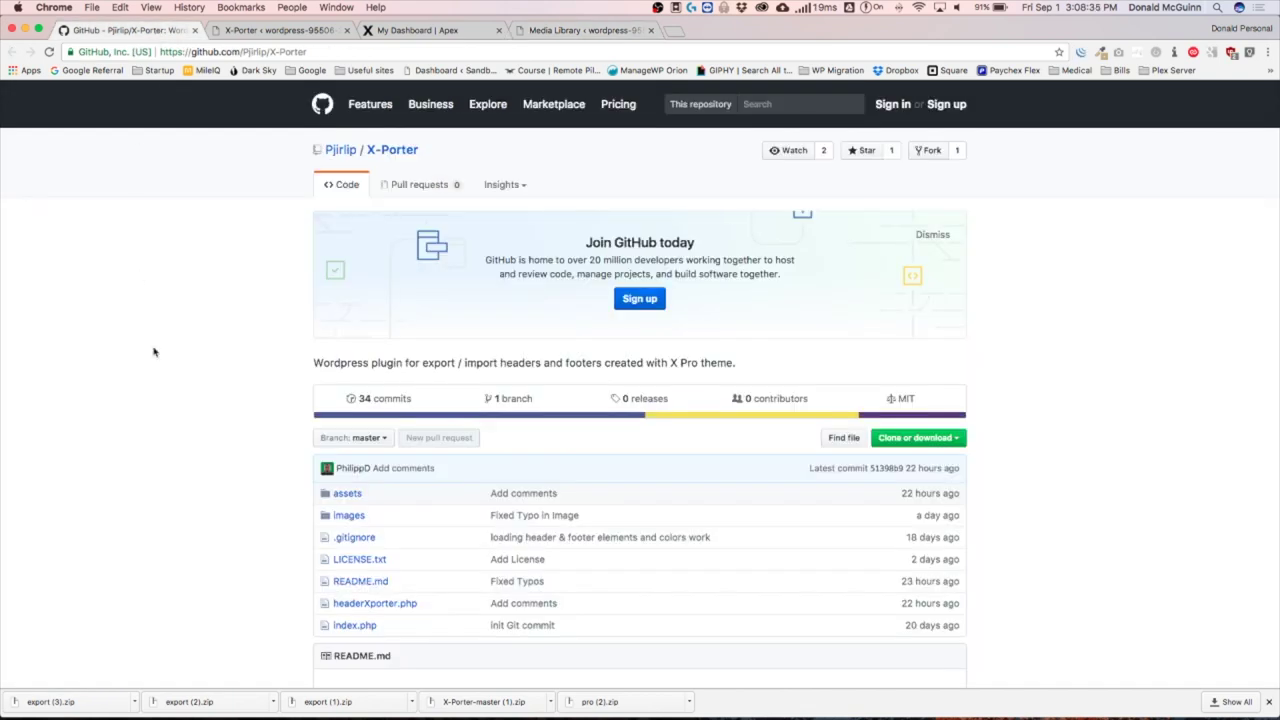